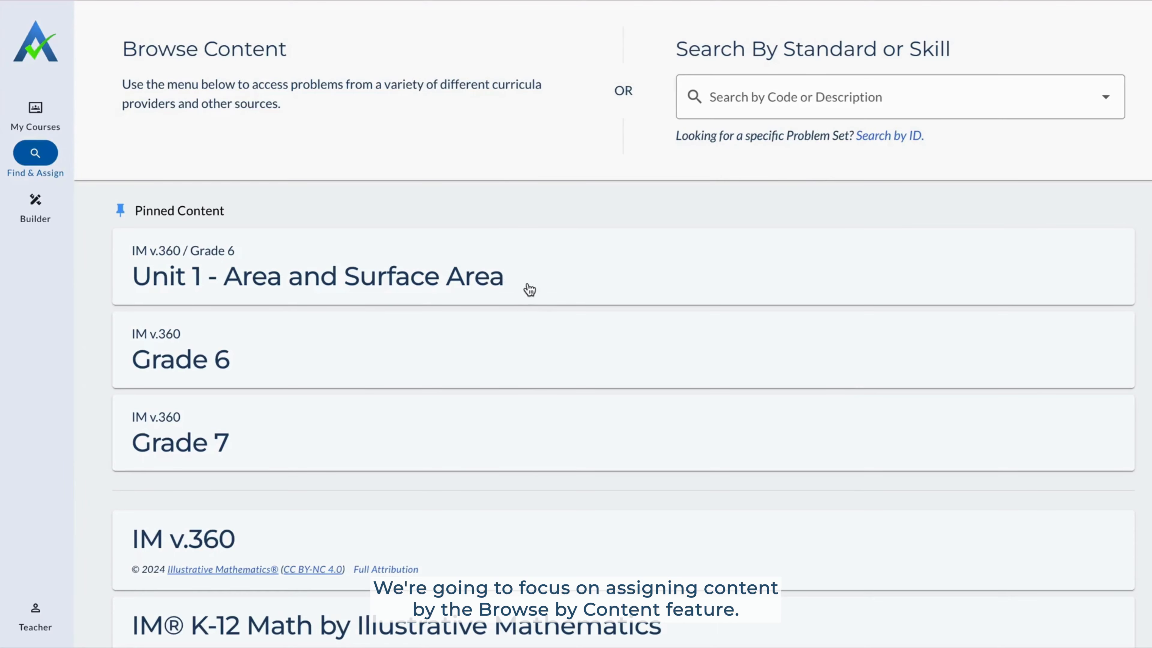
Browse the curriculum folders in the content library and expand the Open Up Resources folder.
scroll(557, 319, "down", 5)
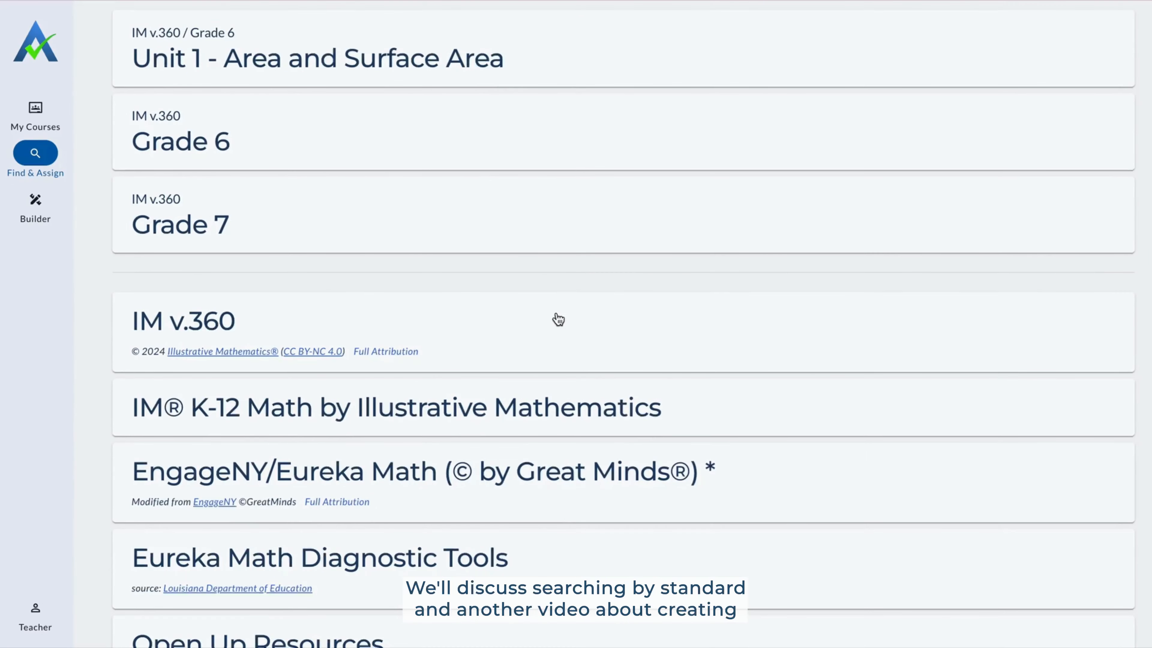
scroll(558, 320, "up", 2)
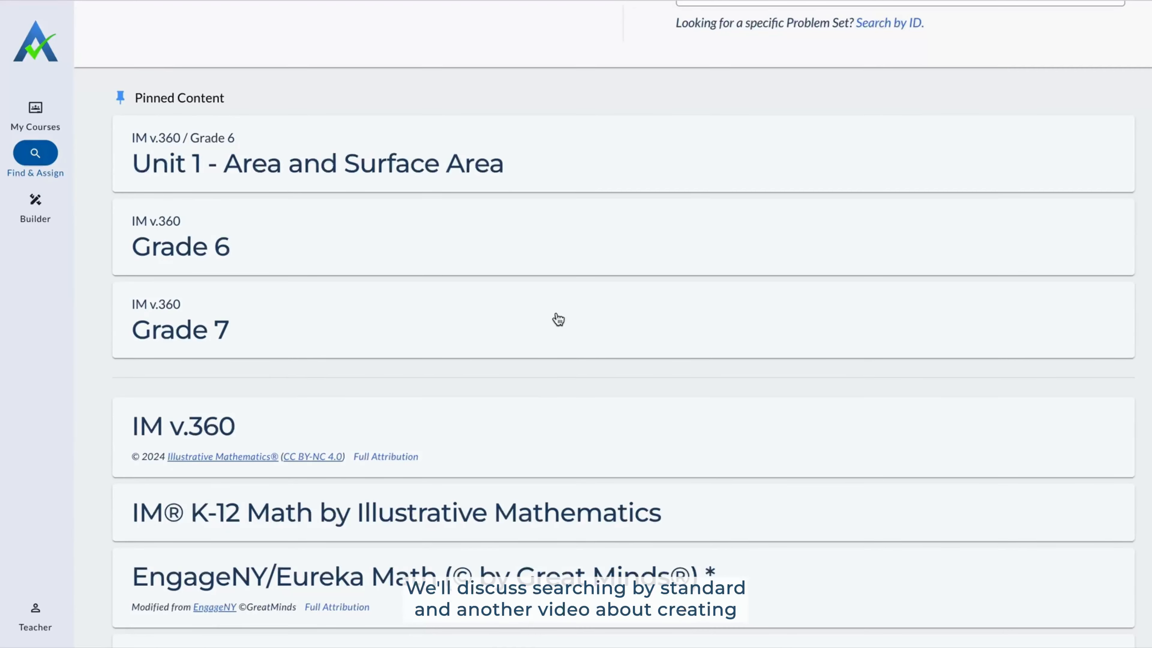
scroll(559, 319, "up", 2)
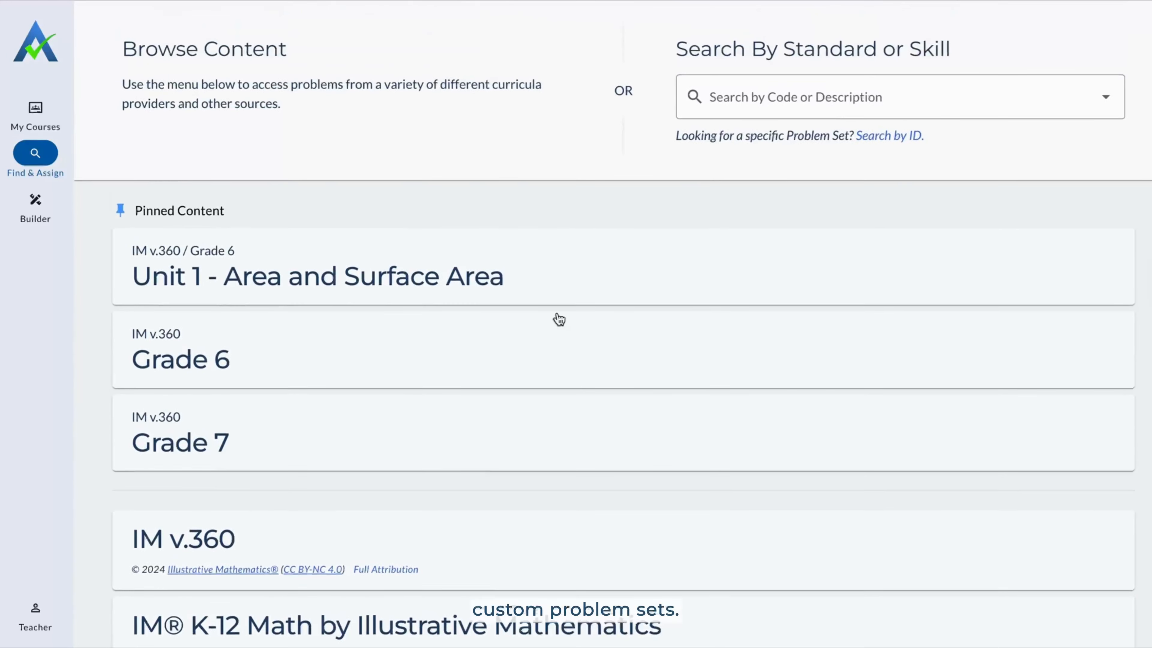
scroll(559, 320, "down", 10)
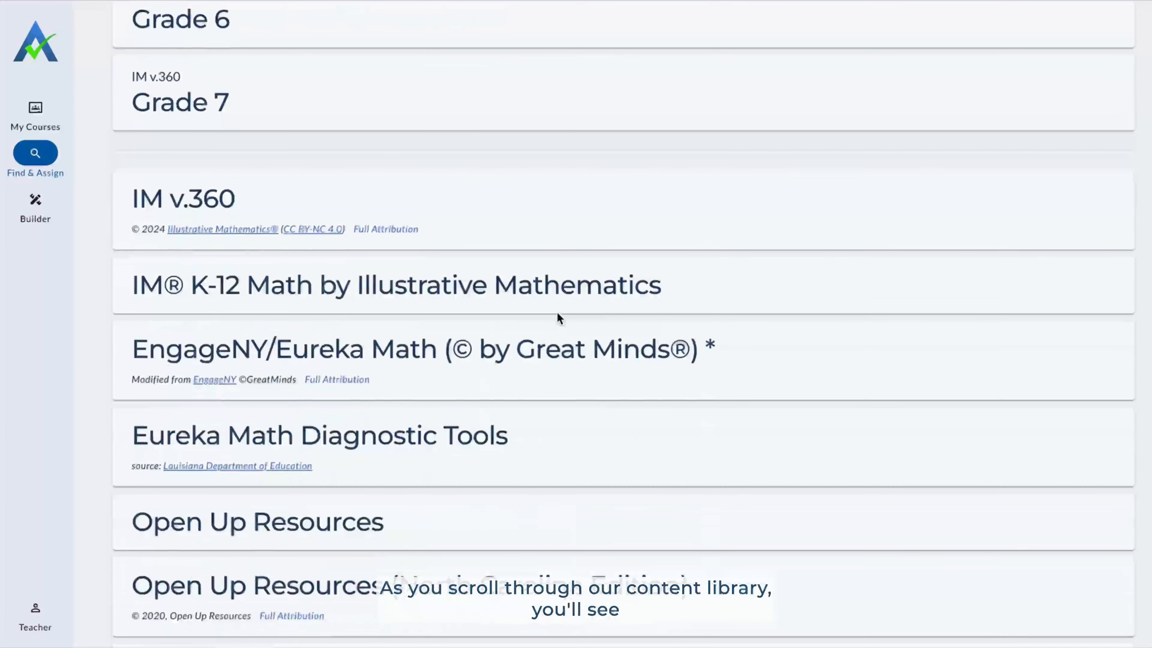
scroll(559, 319, "down", 3)
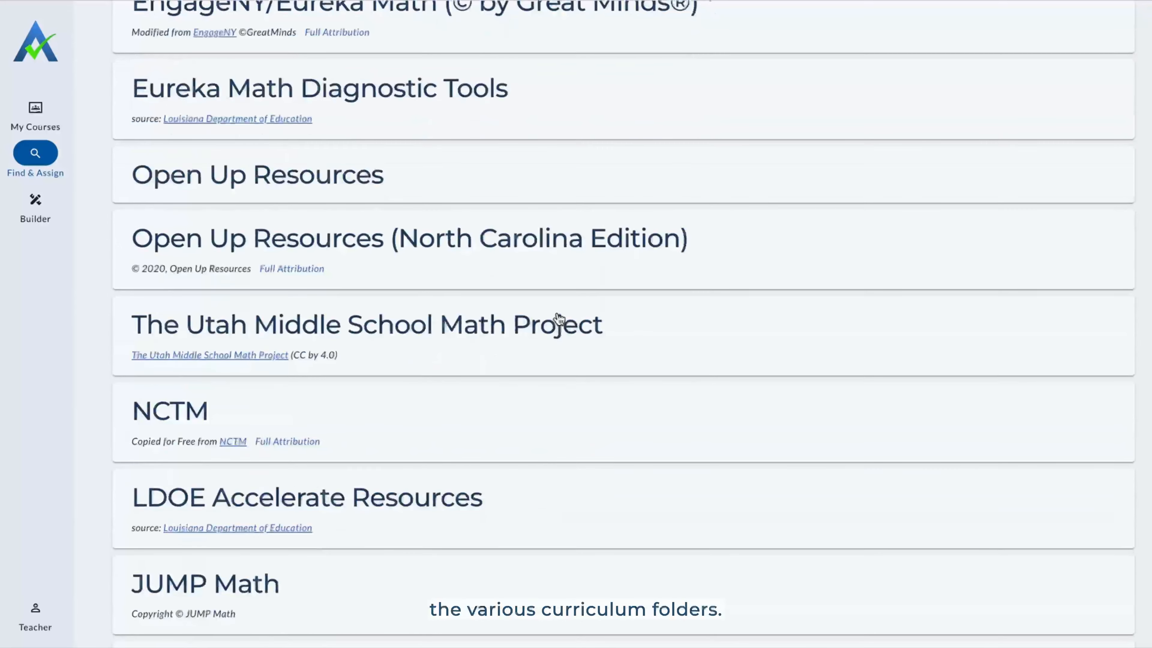
scroll(559, 320, "down", 2)
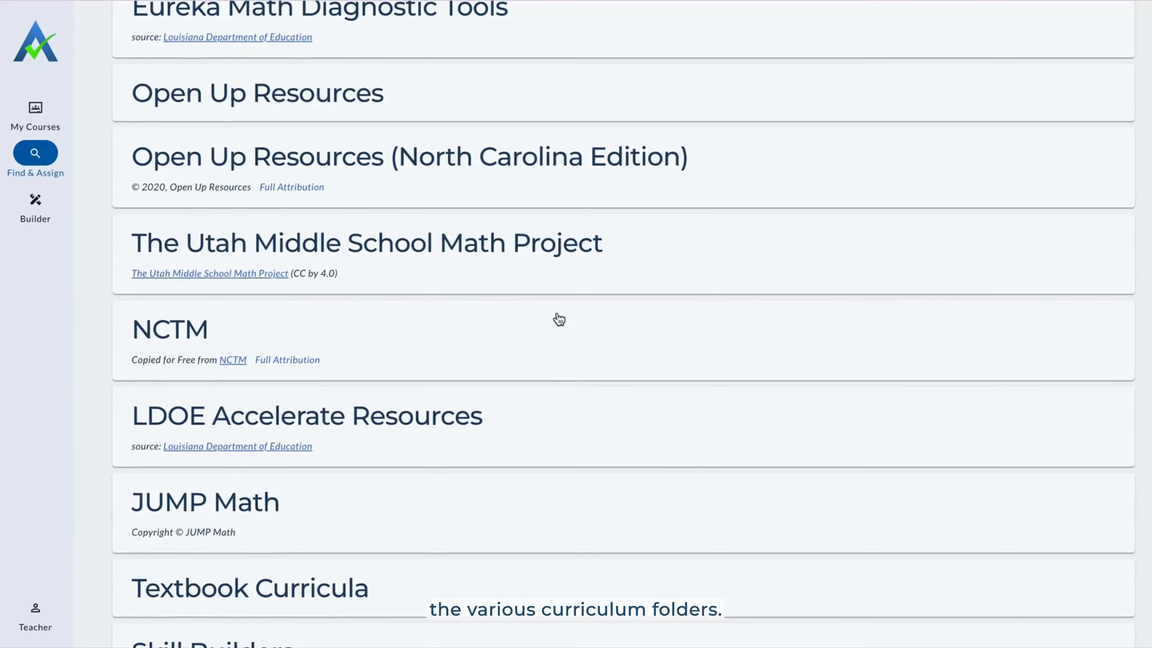
scroll(559, 319, "up", 2)
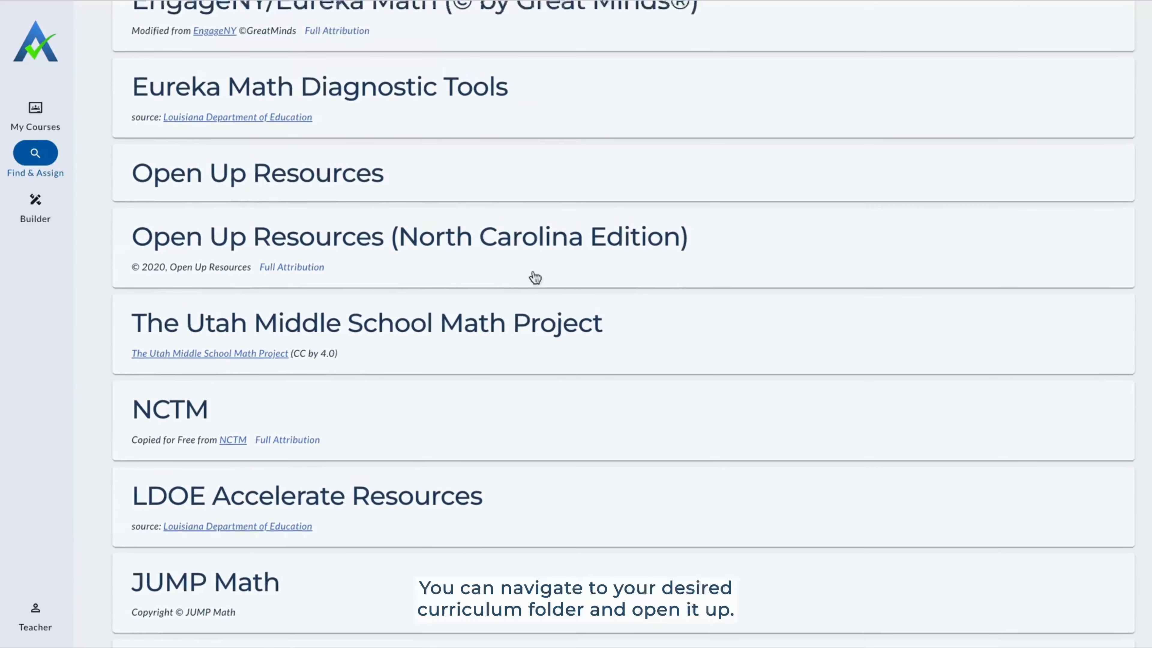
left_click(346, 179)
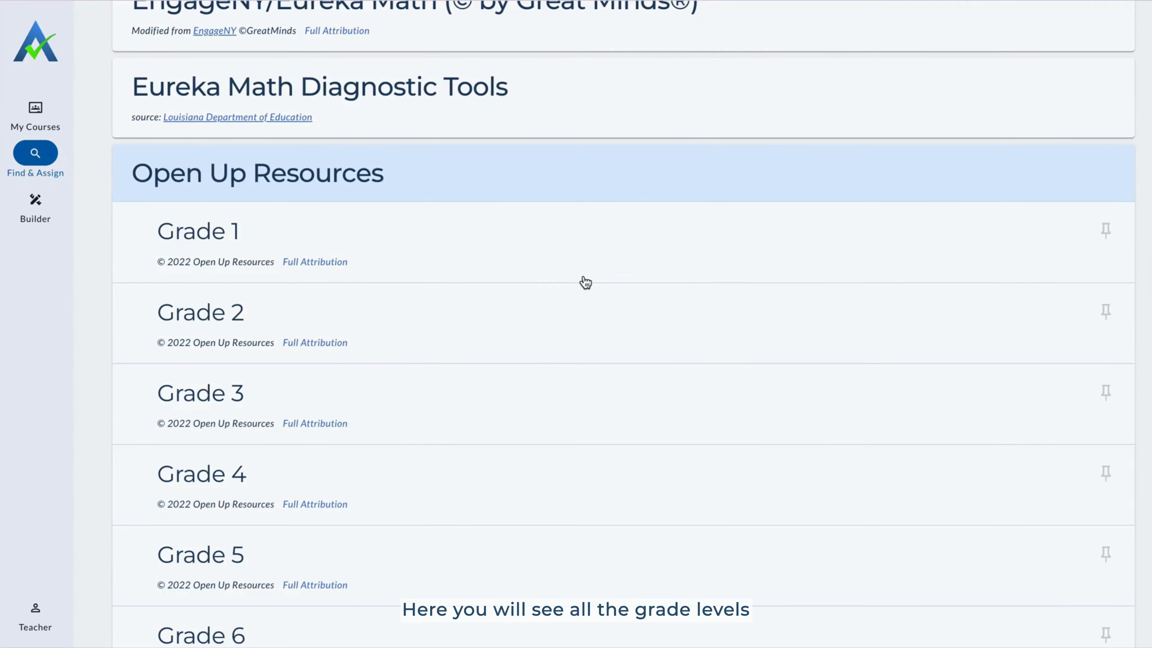
Within Open Up Resources, expand the Grade 7 folder and its Unit 2 - Introducing Proportional Relationships.
scroll(585, 282, "down", 10)
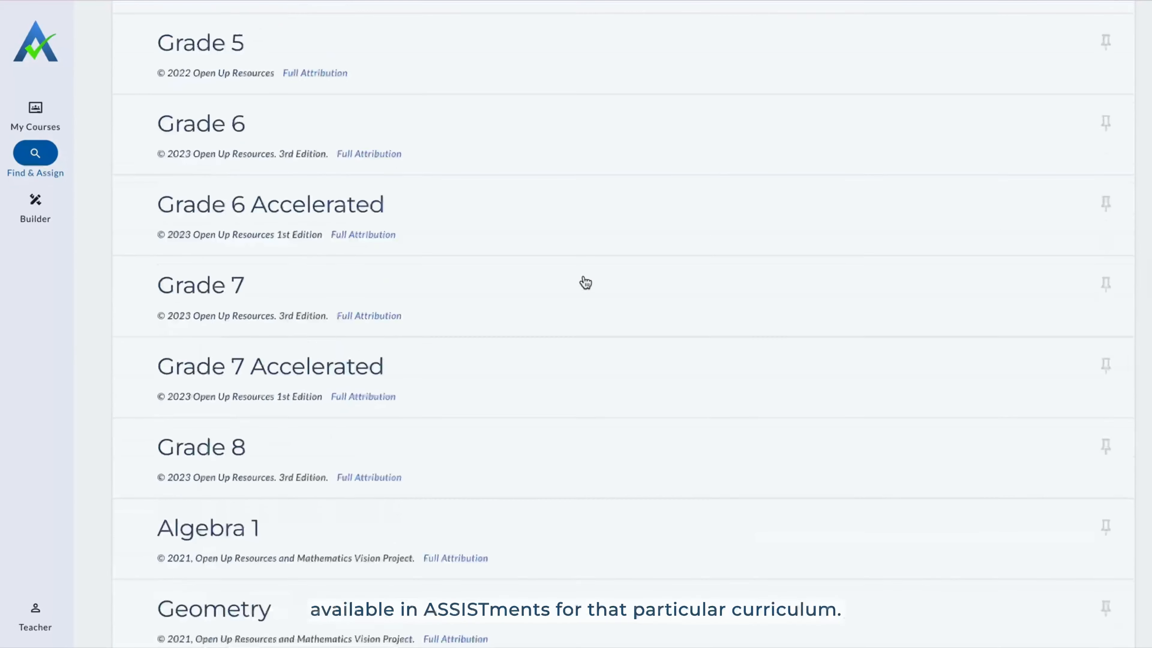
scroll(586, 282, "down", 8)
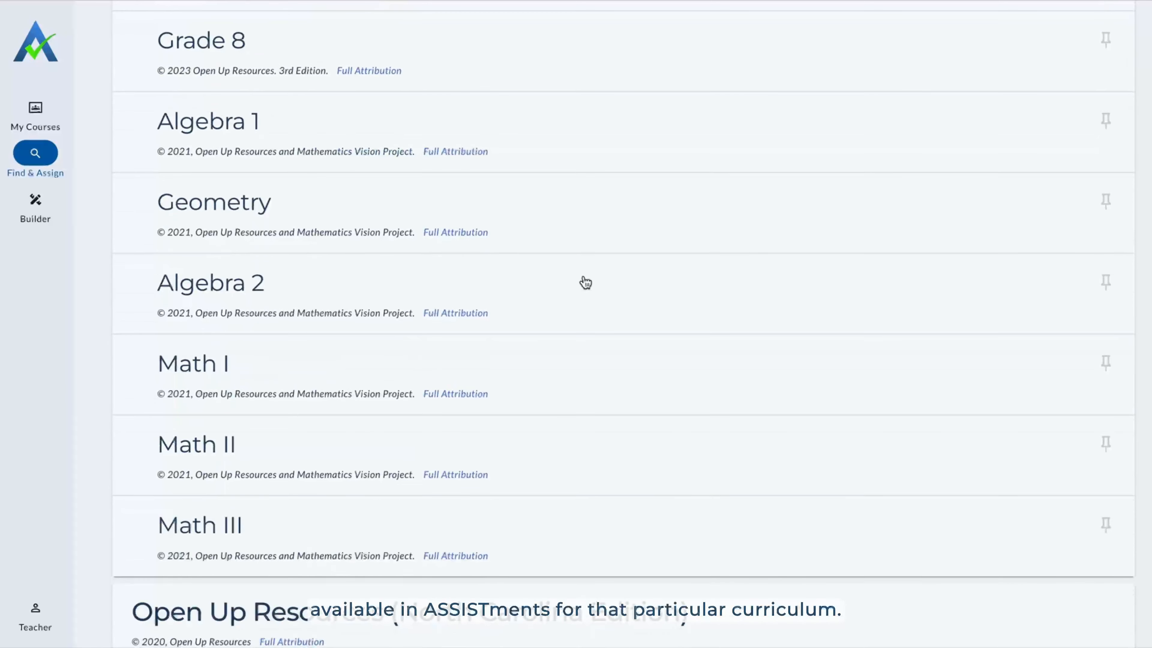
scroll(586, 282, "up", 12)
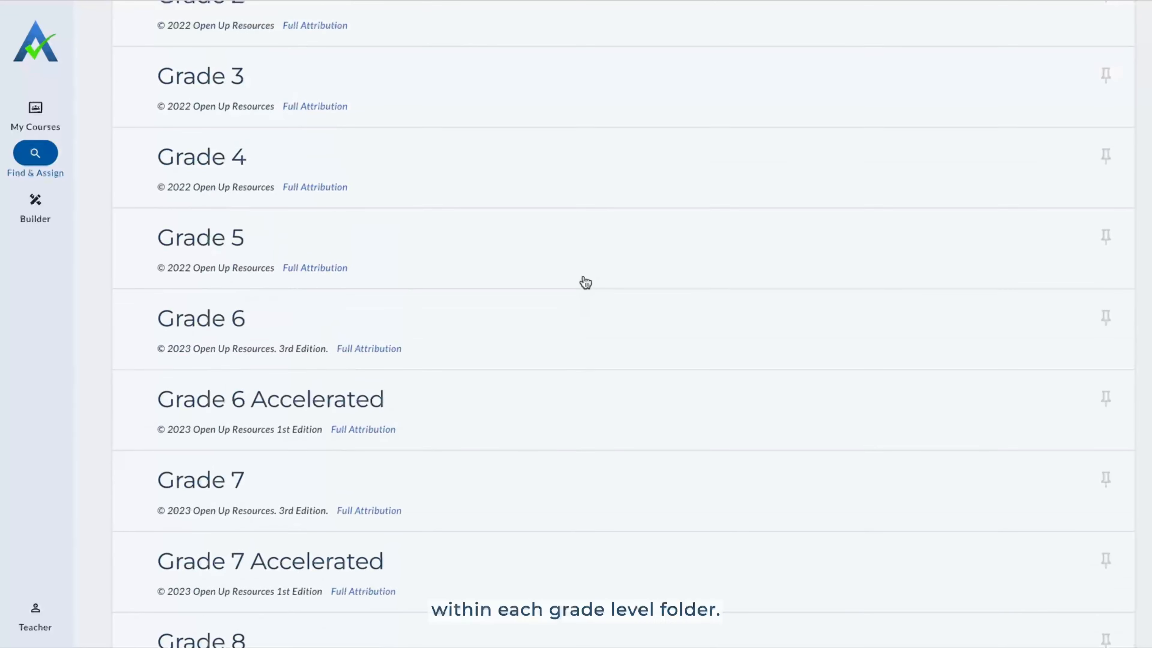
left_click(207, 485)
scroll(671, 454, "down", 1)
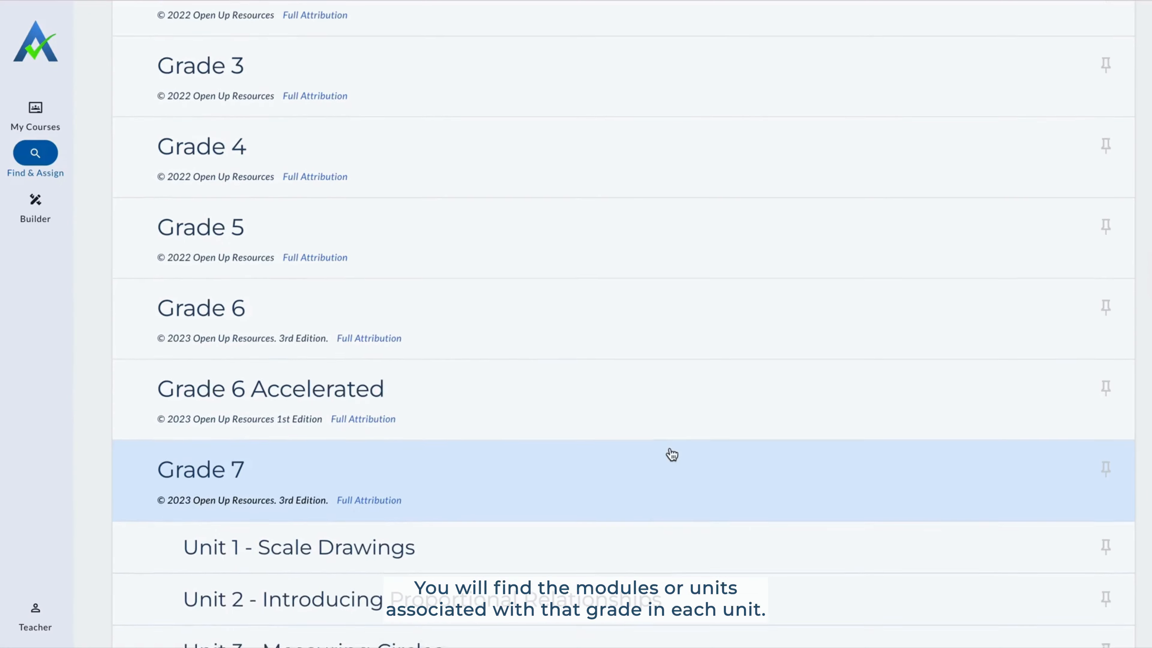
scroll(672, 454, "down", 7)
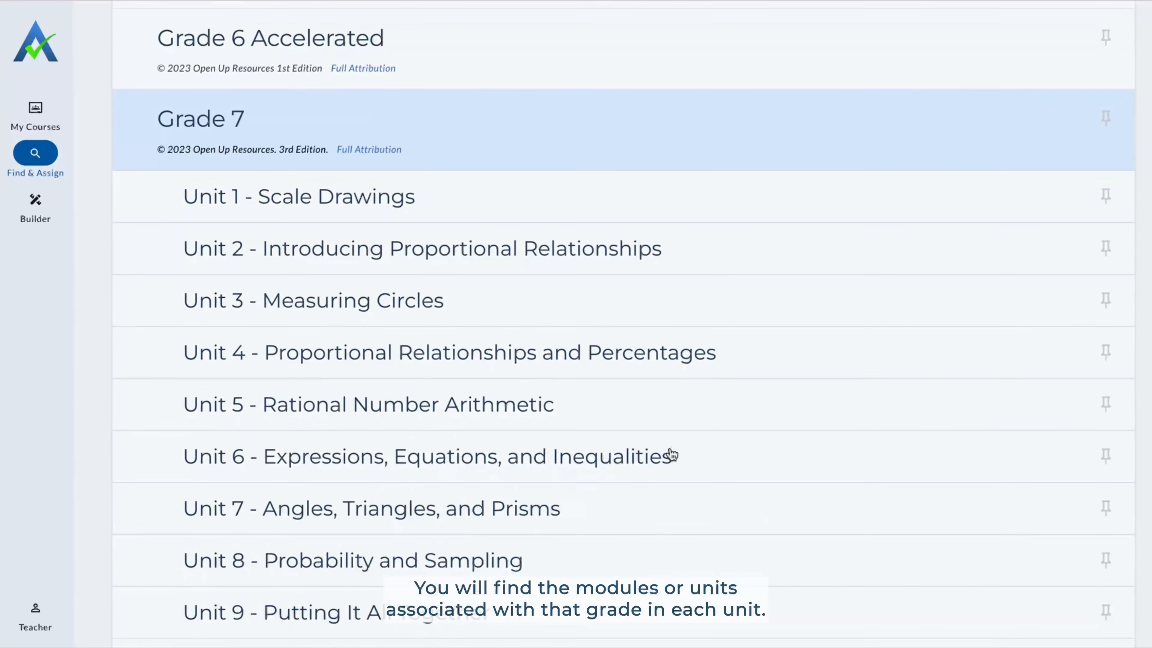
left_click(604, 246)
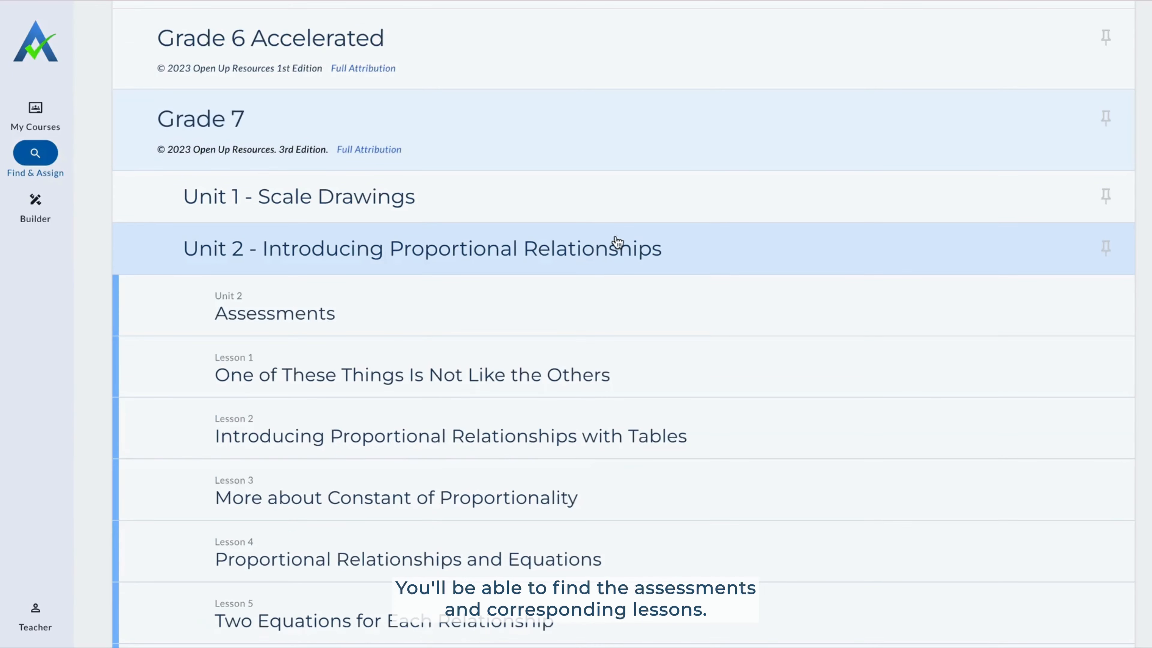
Open Lesson 2, Introducing Proportional Relationships with Tables, from the Unit 2 lesson list.
scroll(617, 326, "down", 9)
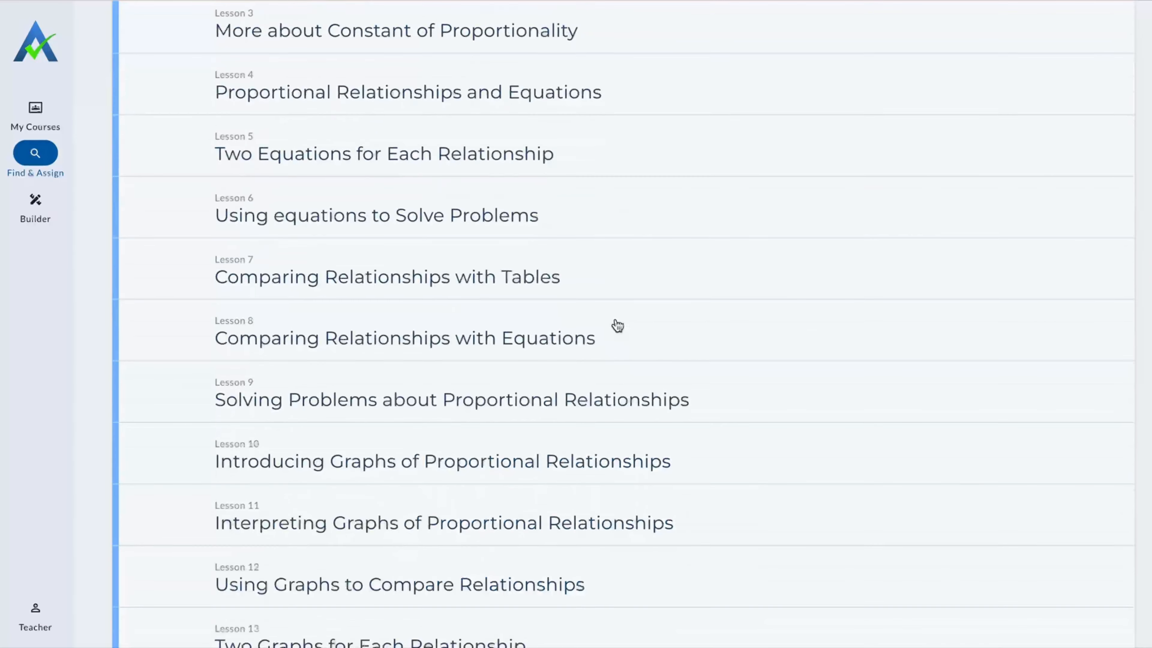
scroll(615, 325, "up", 8)
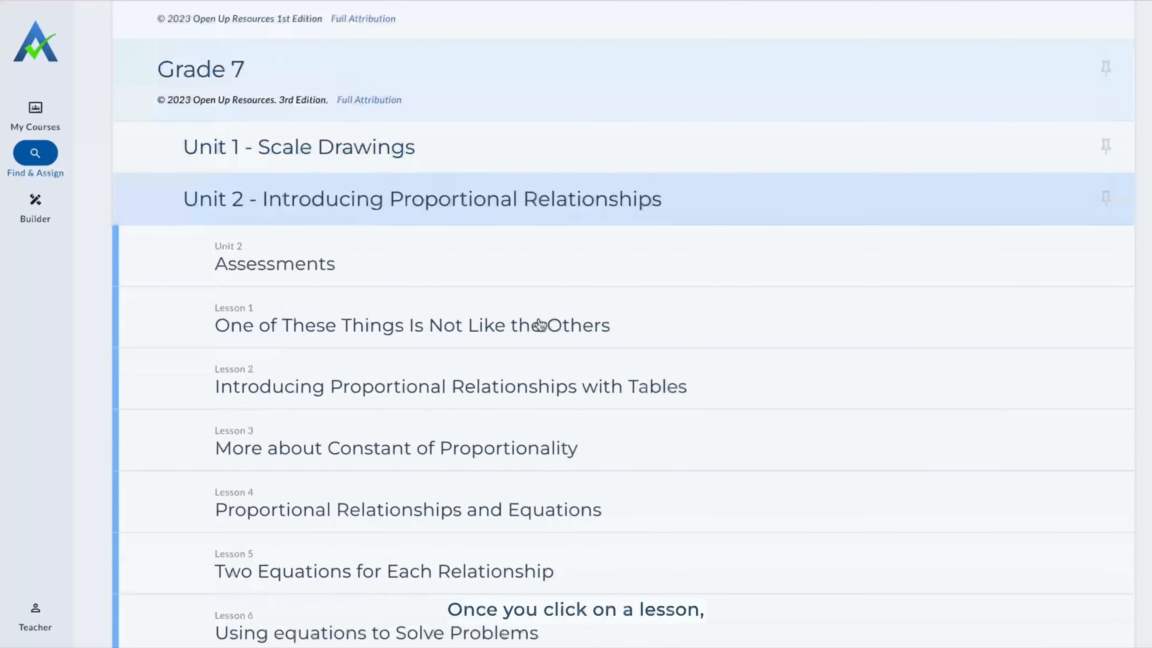
left_click(435, 385)
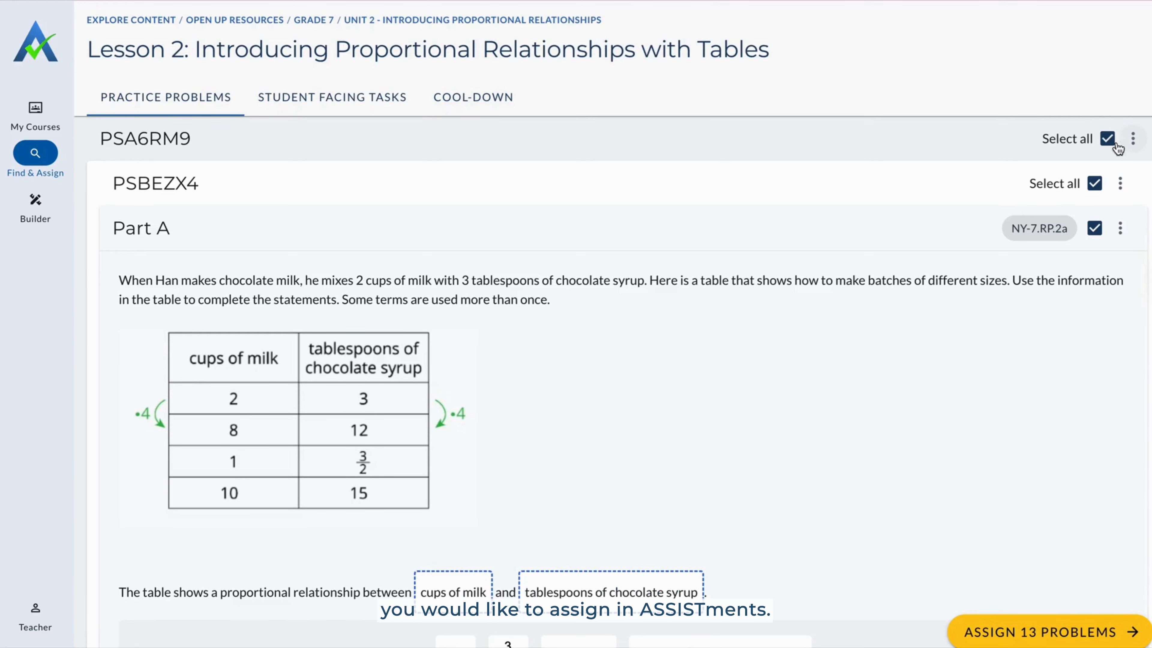
Review the lesson's practice problems and deselect all of them in problem set PSA6RM9, including PSBEZX4.
scroll(990, 275, "down", 15)
scroll(991, 277, "down", 11)
scroll(990, 277, "up", 9)
scroll(990, 281, "up", 18)
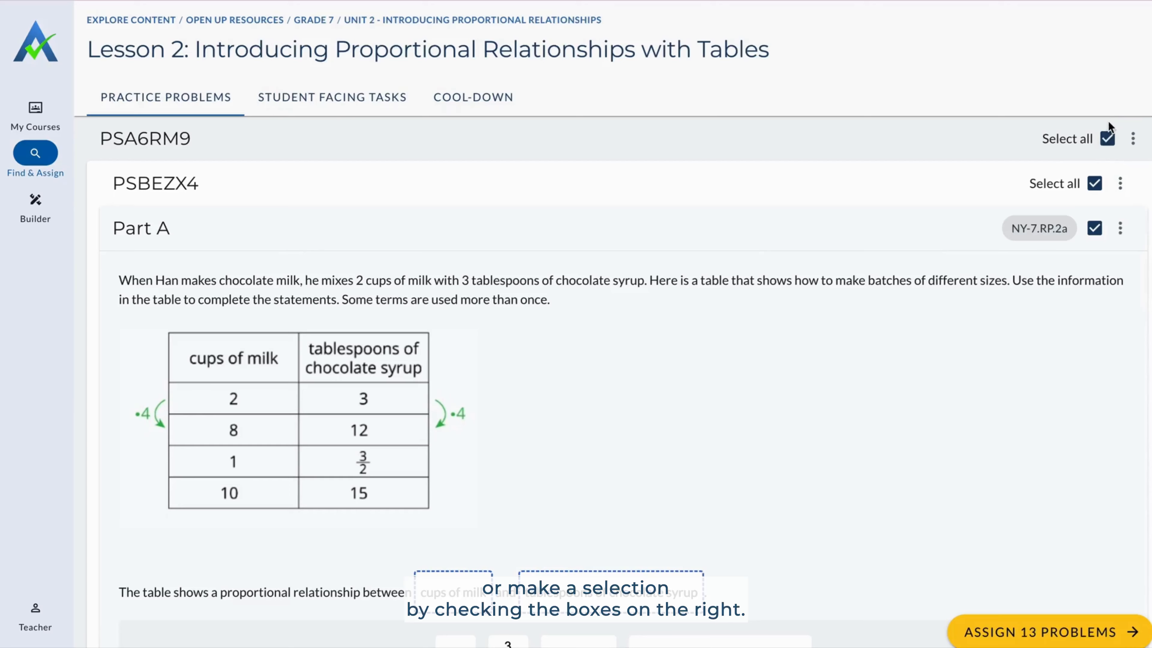
left_click(1107, 139)
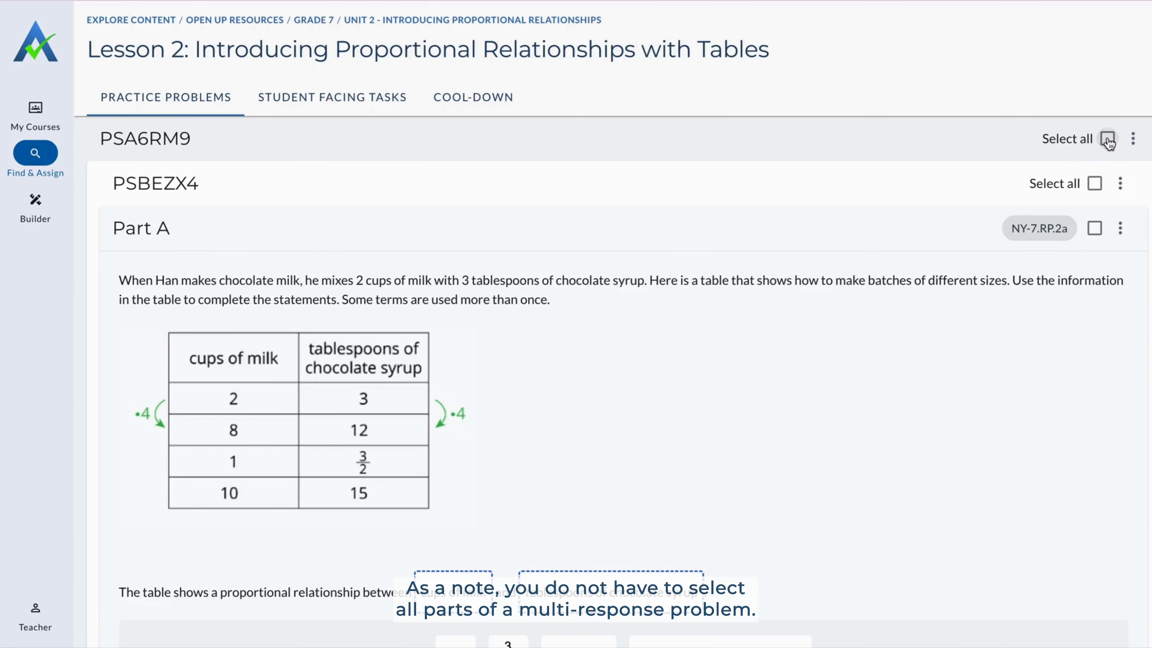
left_click(1097, 186)
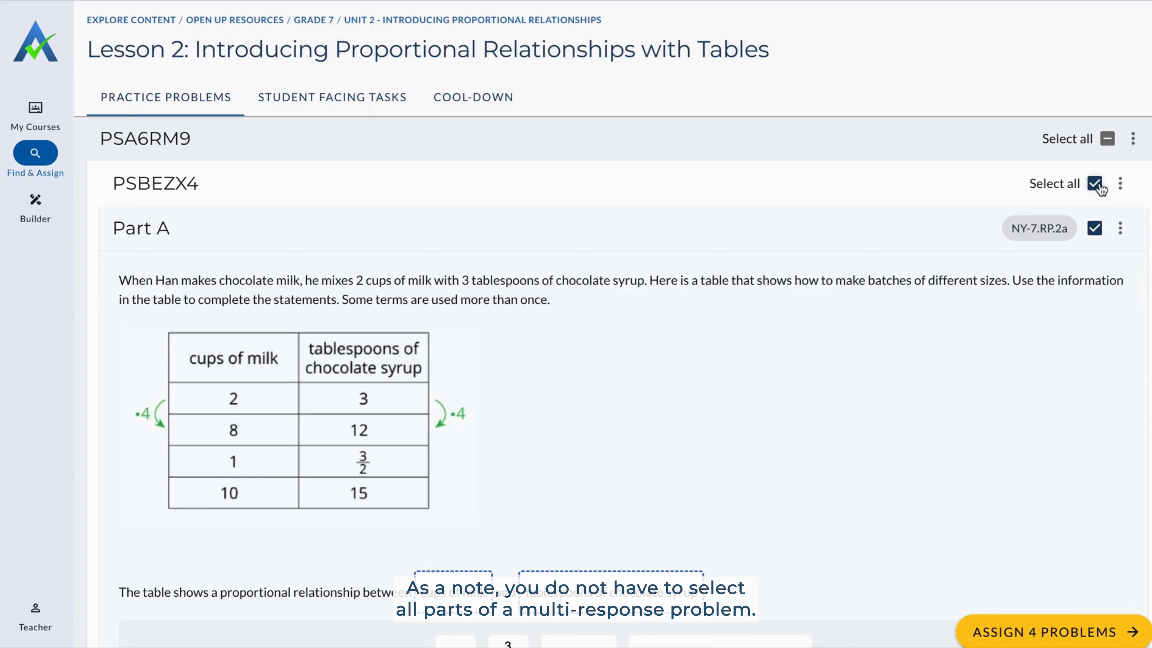
left_click(1097, 185)
Select only Part A and Part D of the multi-part problem PSBEZX4 for assignment.
scroll(1099, 187, "down", 5)
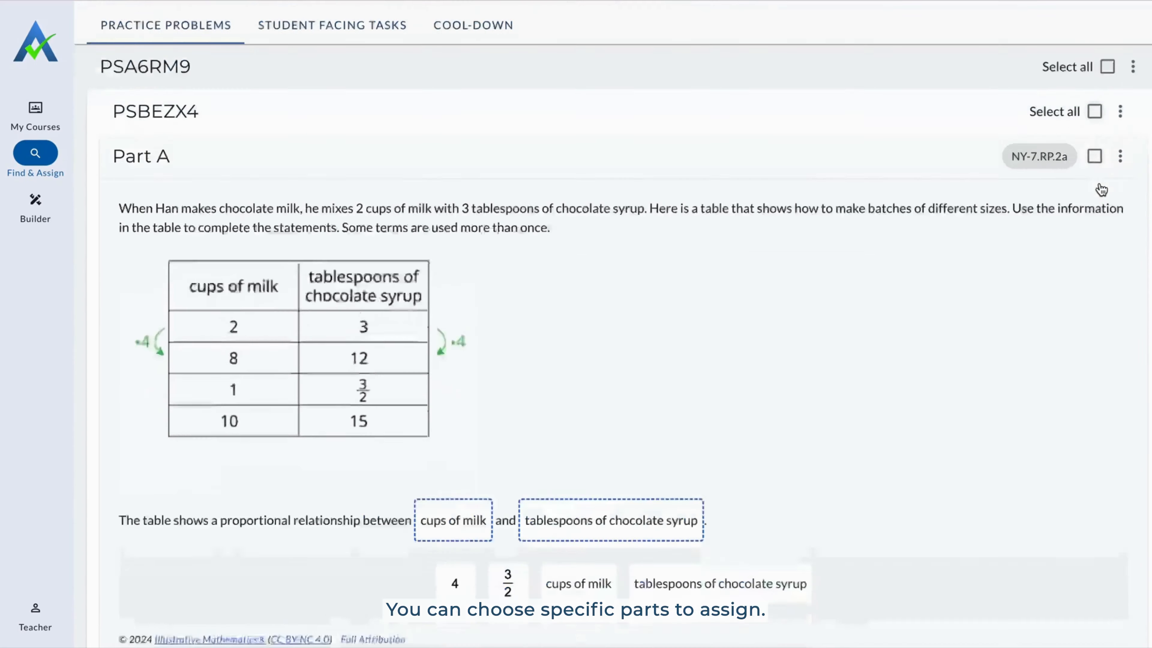
scroll(1100, 184, "down", 8)
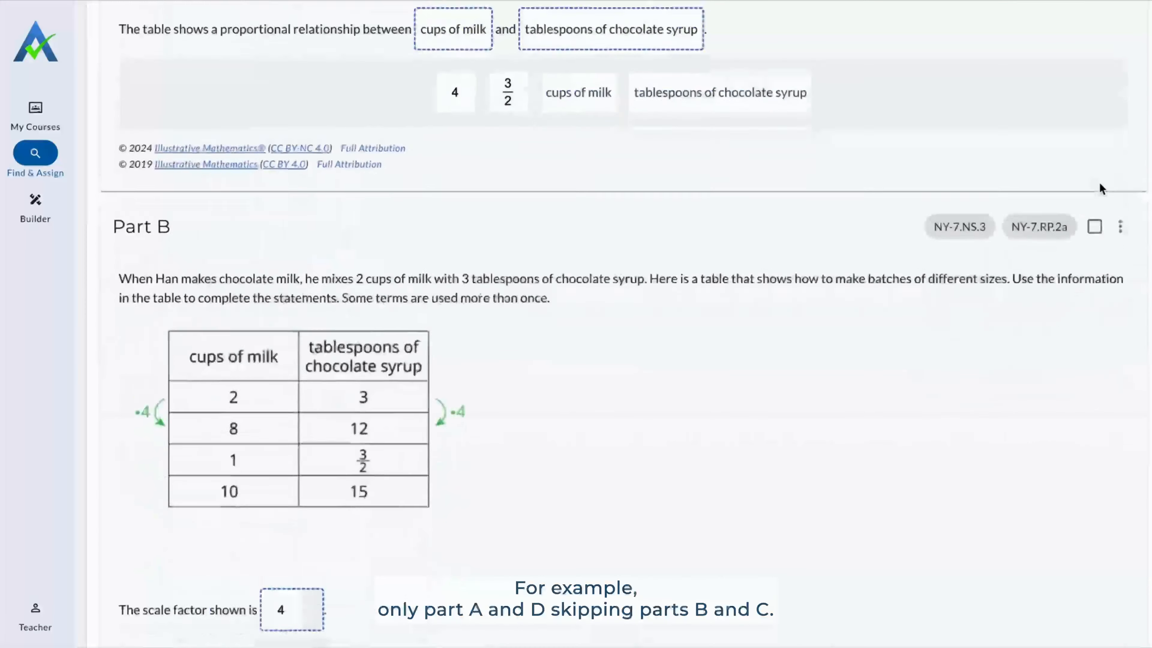
scroll(1099, 185, "up", 10)
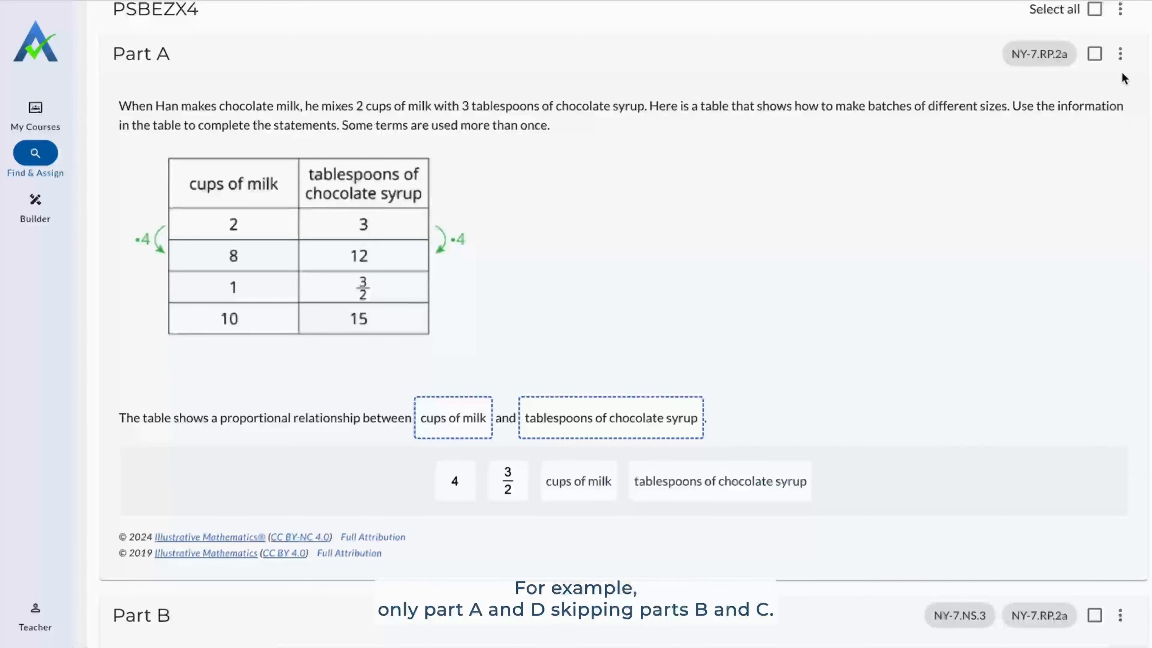
left_click(1095, 53)
scroll(1075, 197, "down", 11)
scroll(1078, 205, "down", 15)
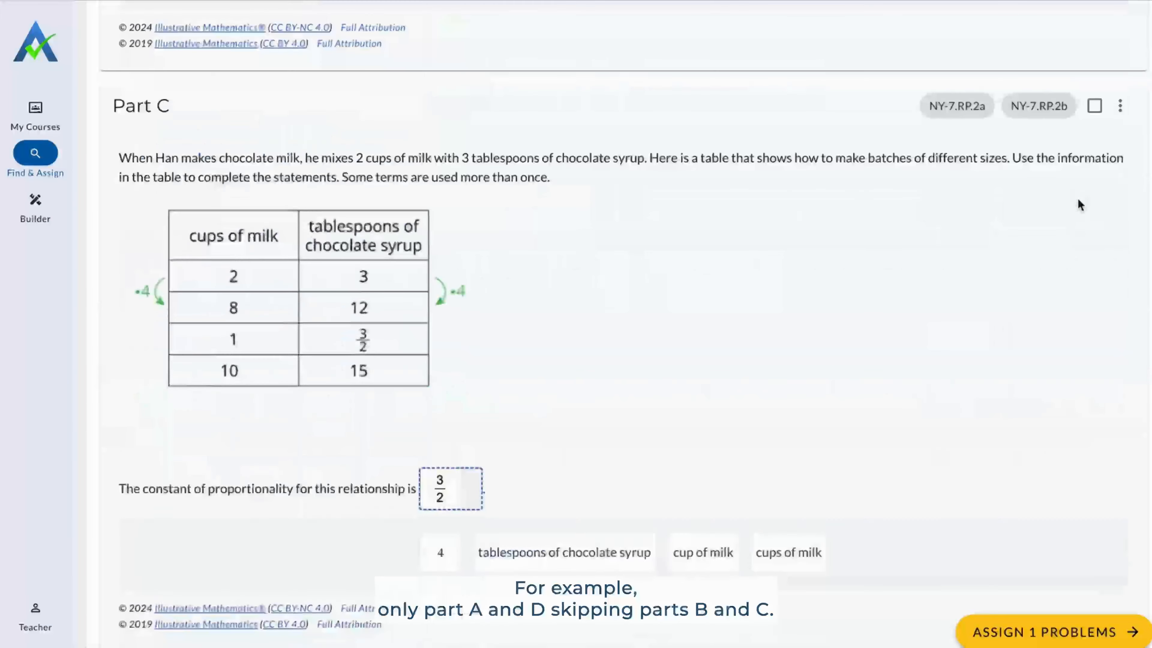
left_click(1088, 190)
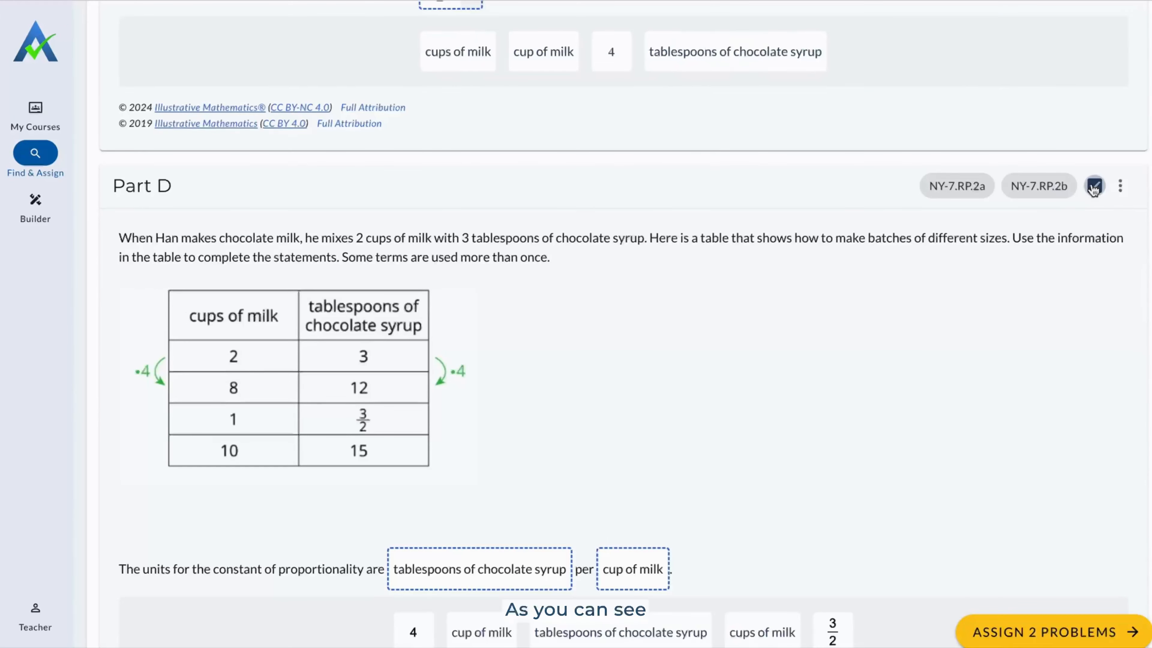
Add Part C and Part B of problem PSBEZX4 to the selection.
scroll(923, 345, "down", 10)
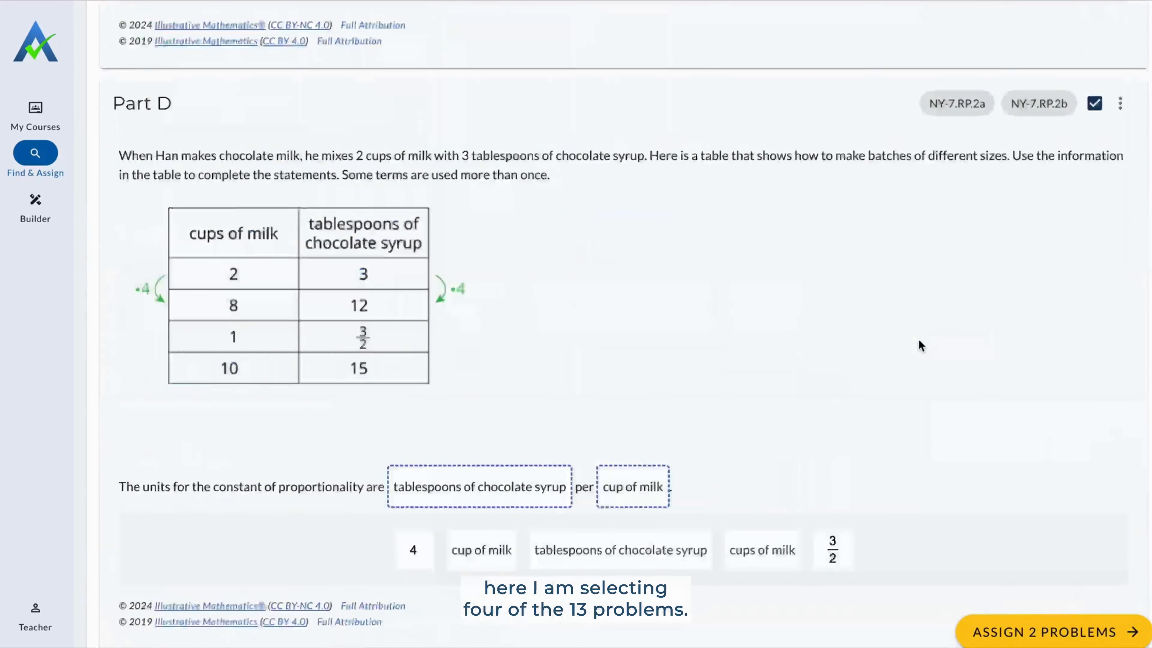
scroll(920, 344, "up", 15)
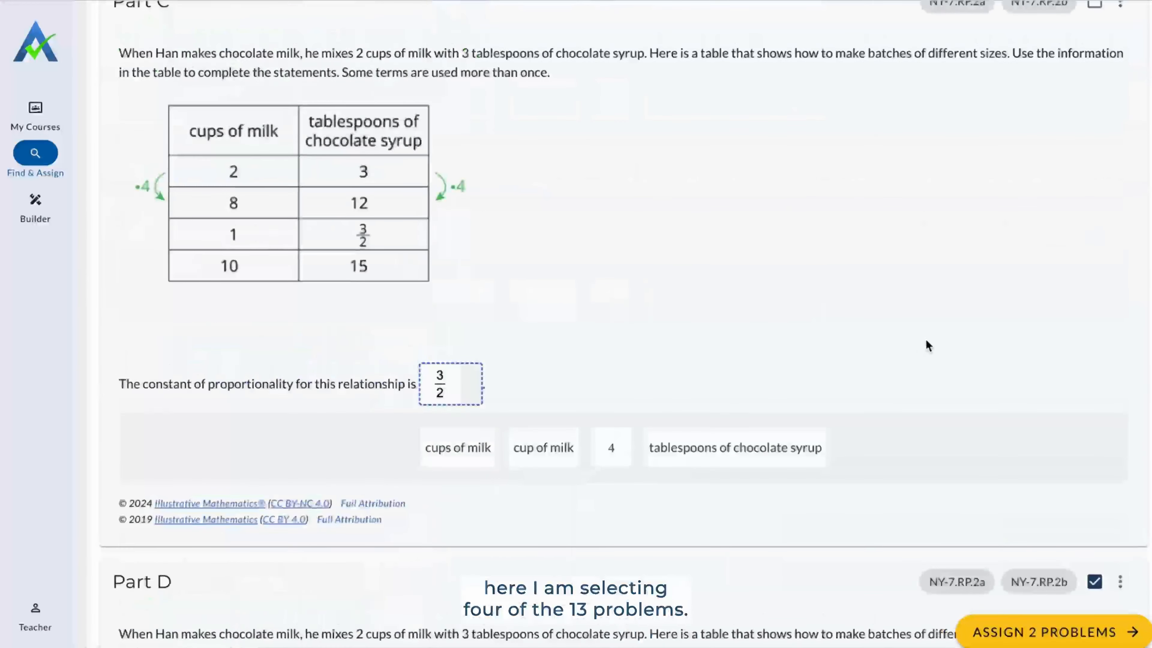
left_click(1095, 486)
scroll(1071, 282, "up", 8)
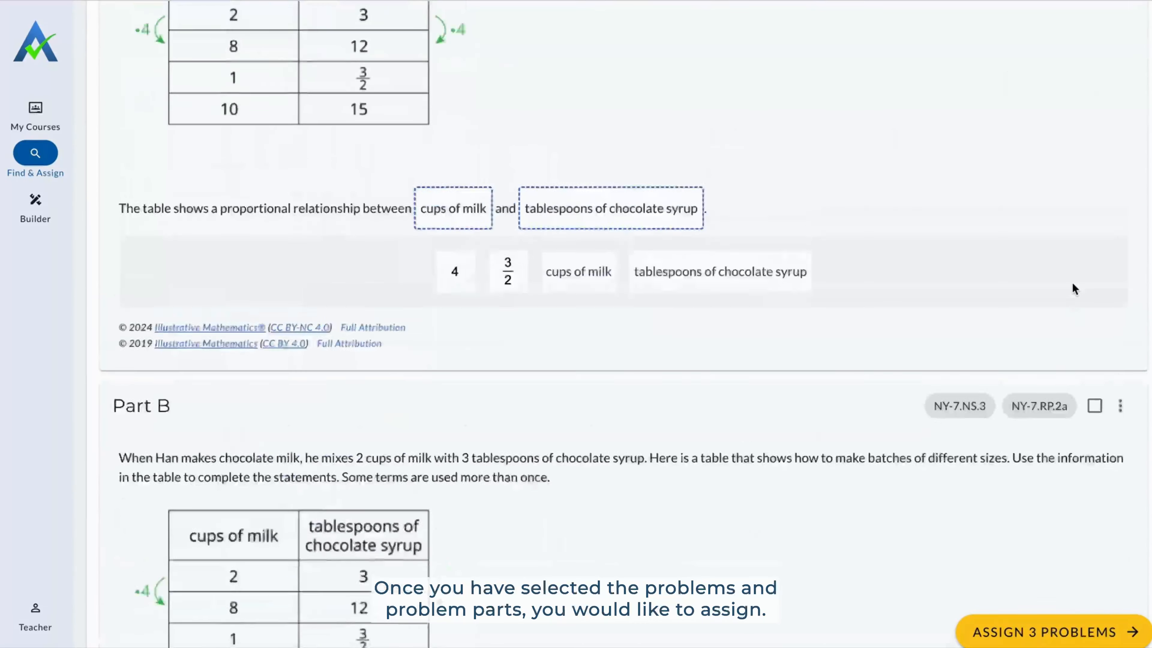
left_click(1094, 411)
scroll(1003, 257, "up", 8)
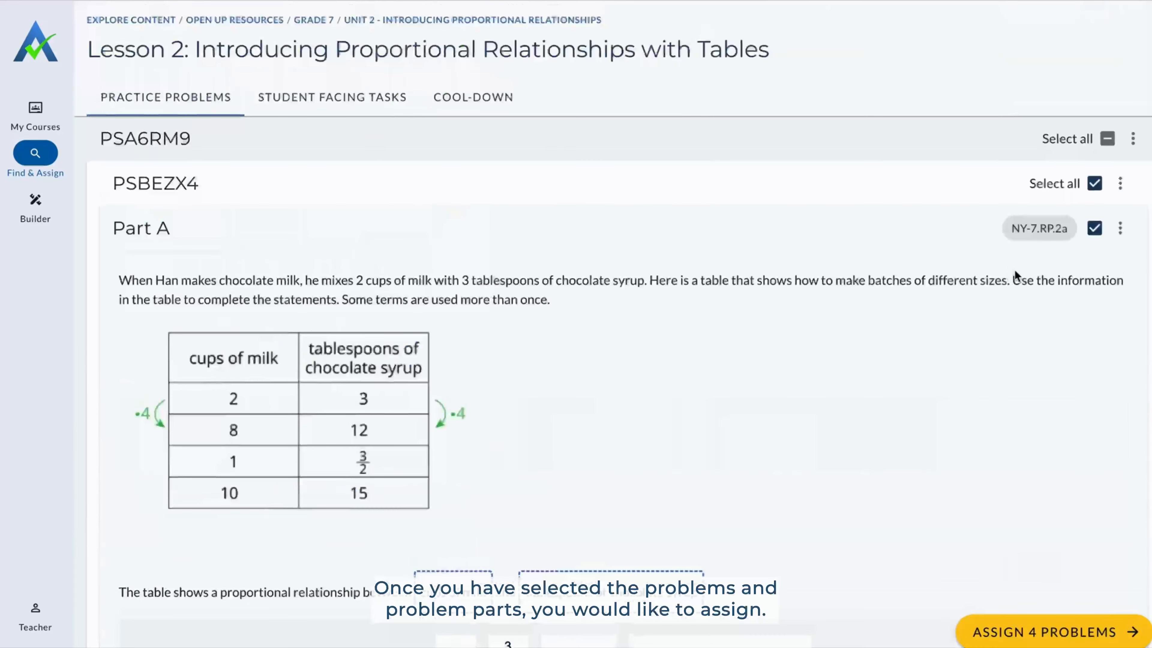
Start assigning the selected problems to a class and replace the "Practice Problems ---" prefix in the assignment name with "Unit 2:".
left_click(1056, 644)
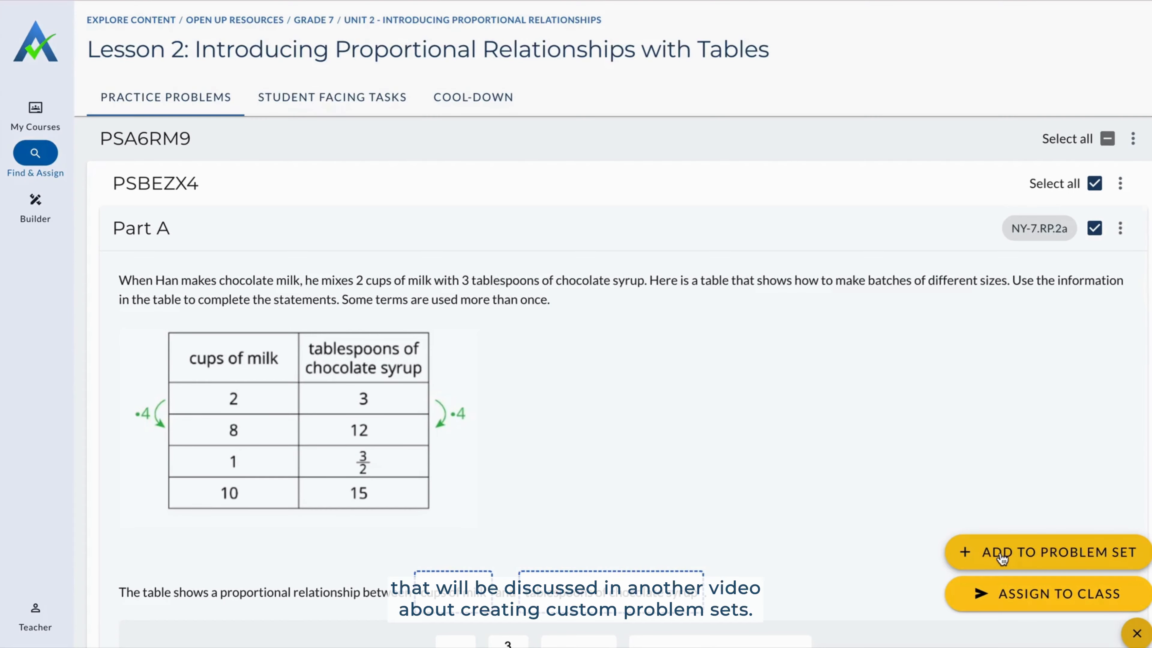
left_click(994, 605)
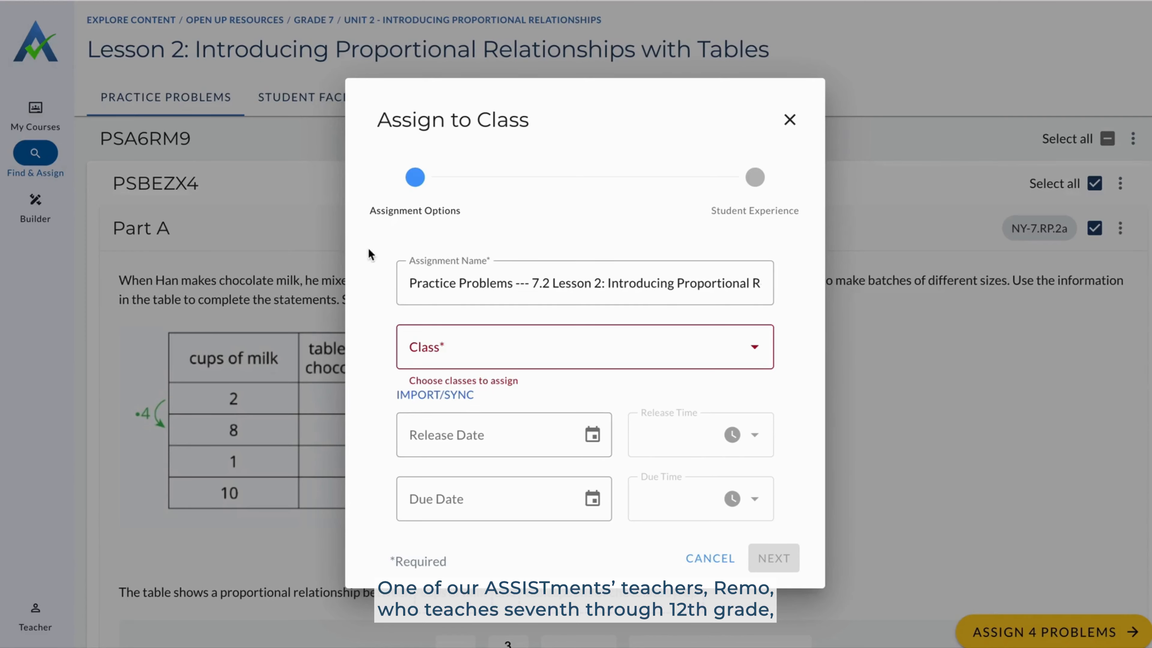
mouse_move(409, 283)
left_mouse_down()
mouse_move(773, 279)
mouse_move(404, 282)
left_mouse_up()
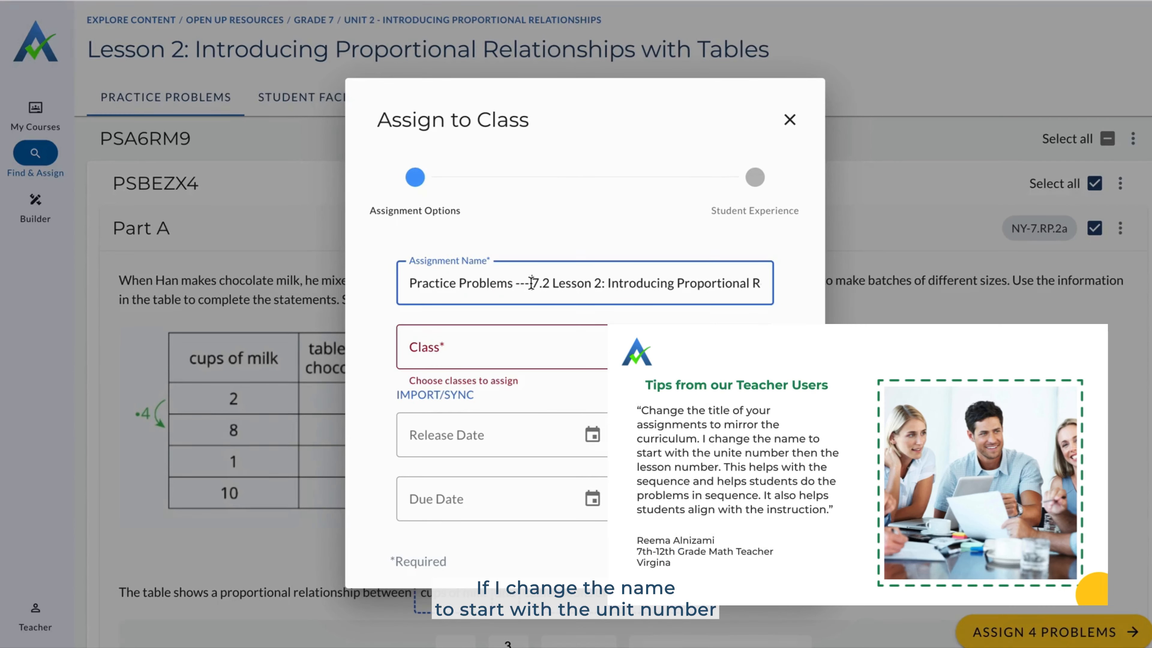
left_click_drag(532, 283, 404, 282)
key("BackSpace")
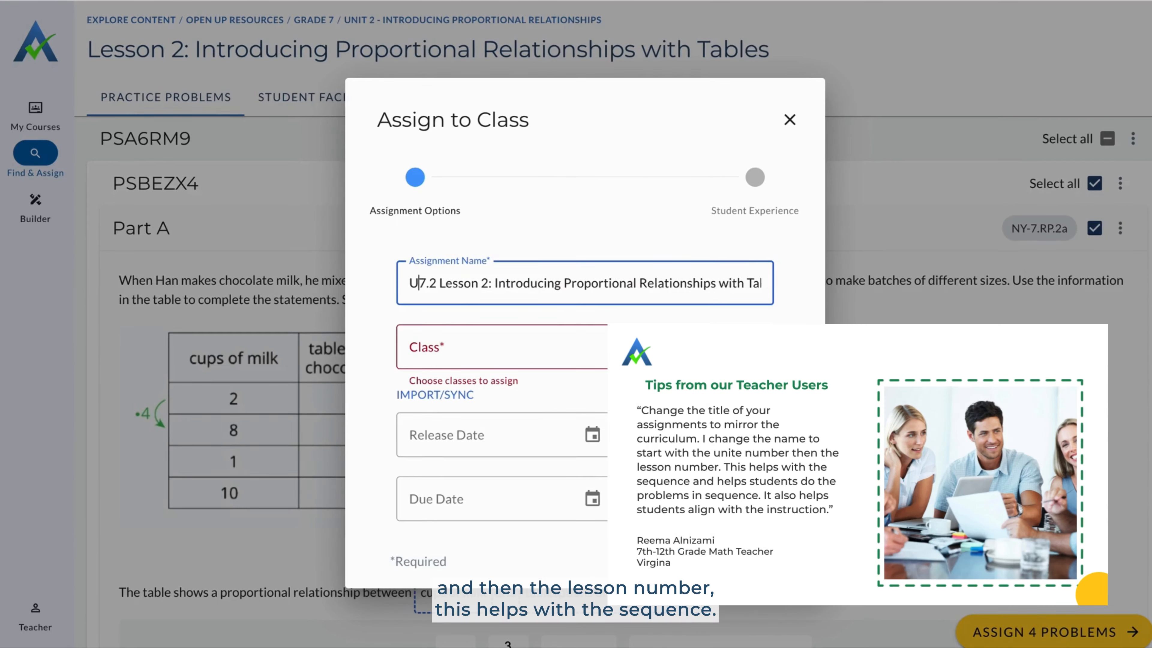
type("Unite")
key("BackSpace")
type("2")
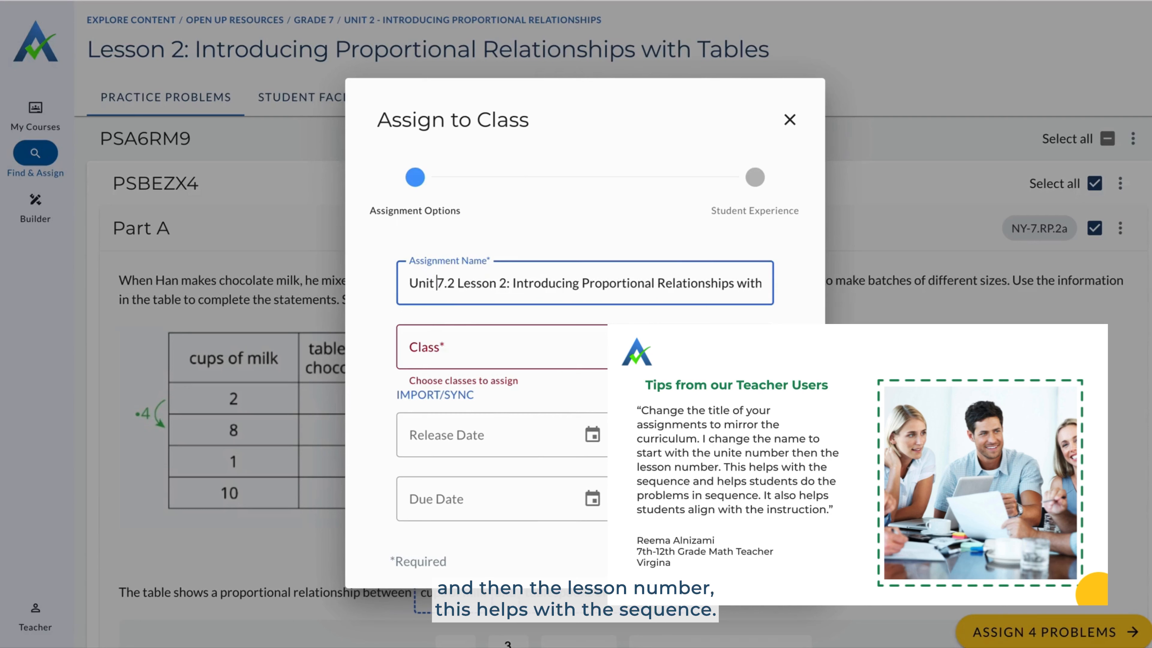
type(":")
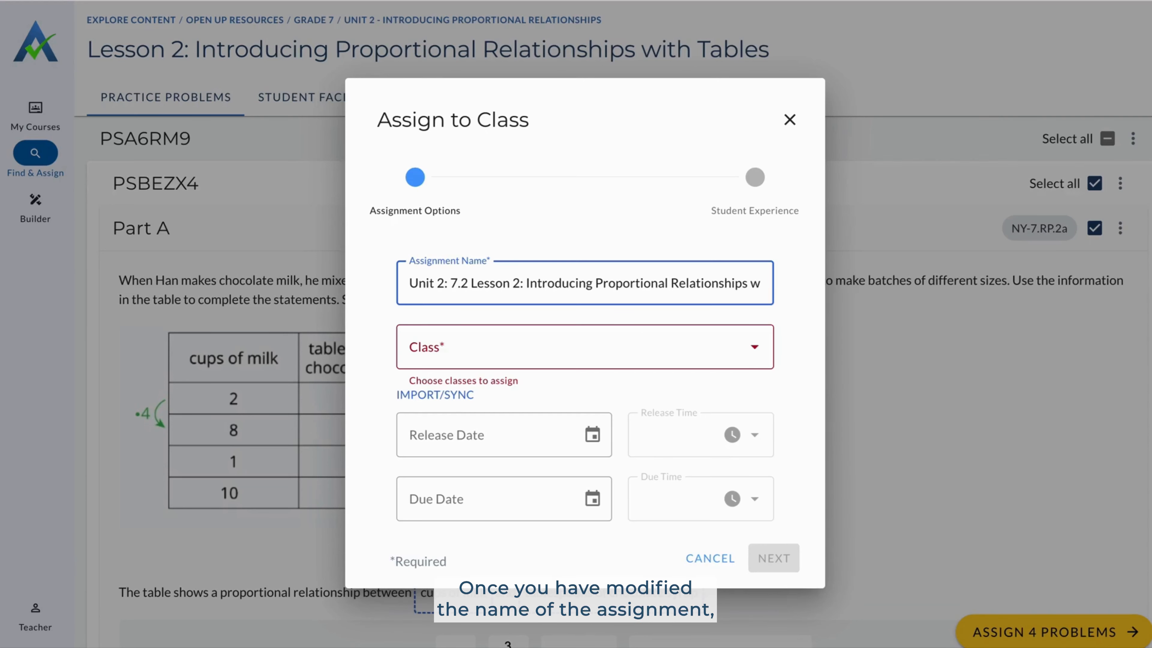
Check the list of available classes and view the options for importing or synchronizing classes with Google Classroom.
left_click(757, 349)
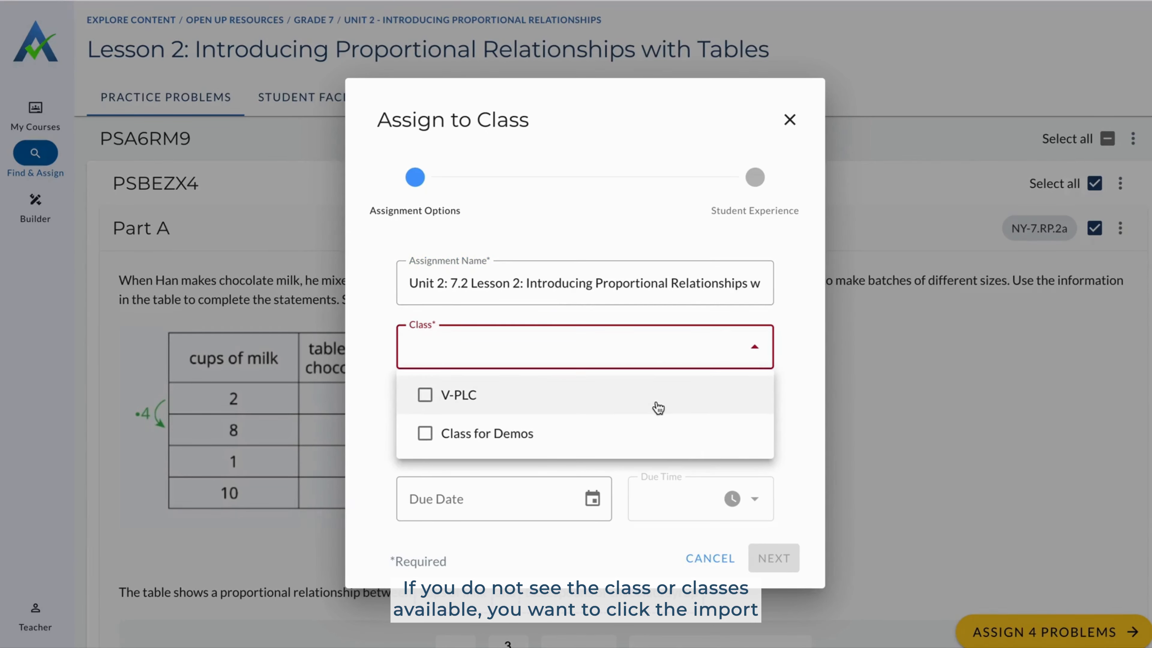
left_click(755, 347)
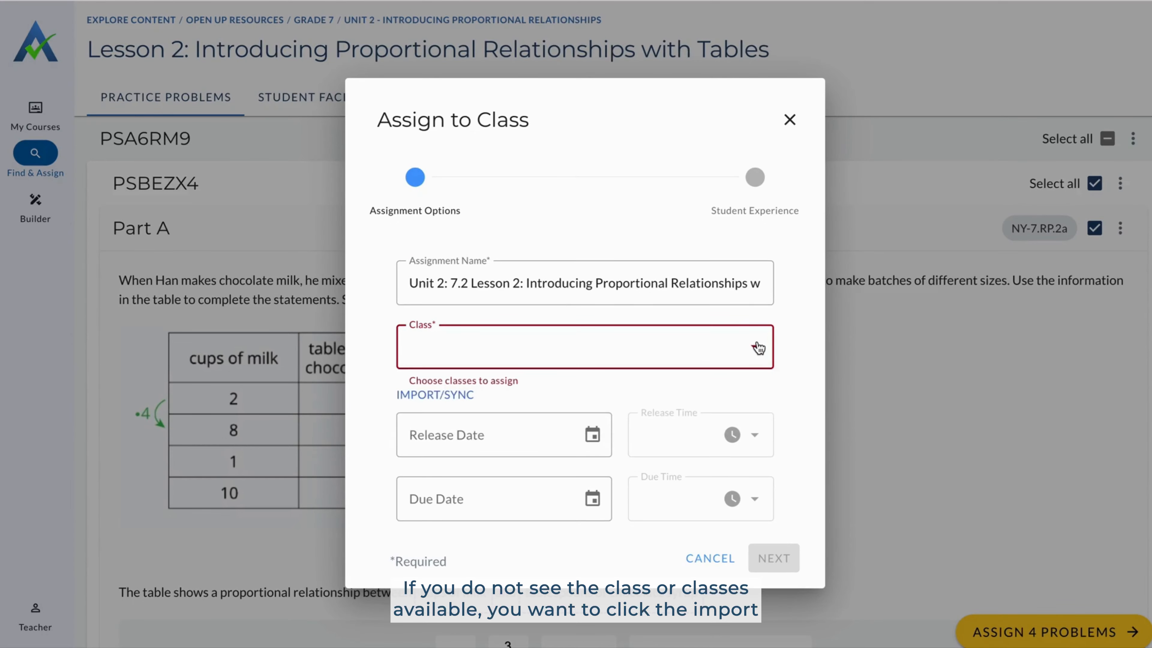
left_click(423, 396)
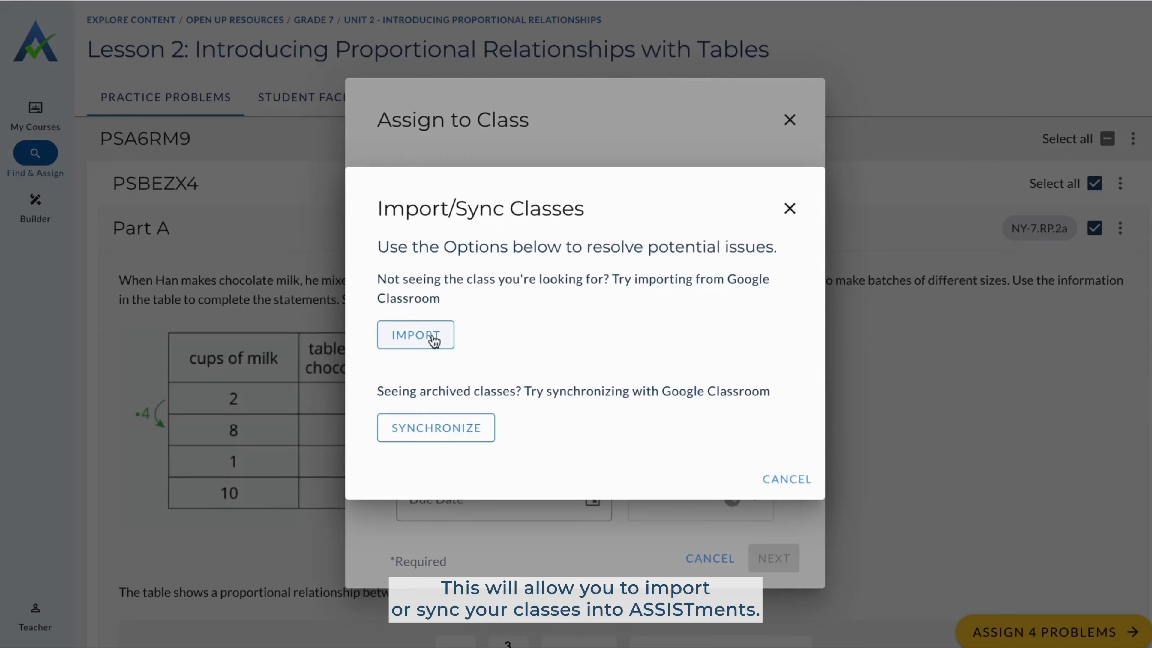
left_click(789, 208)
Choose Class for Demos as the class that receives the assignment.
left_click(758, 348)
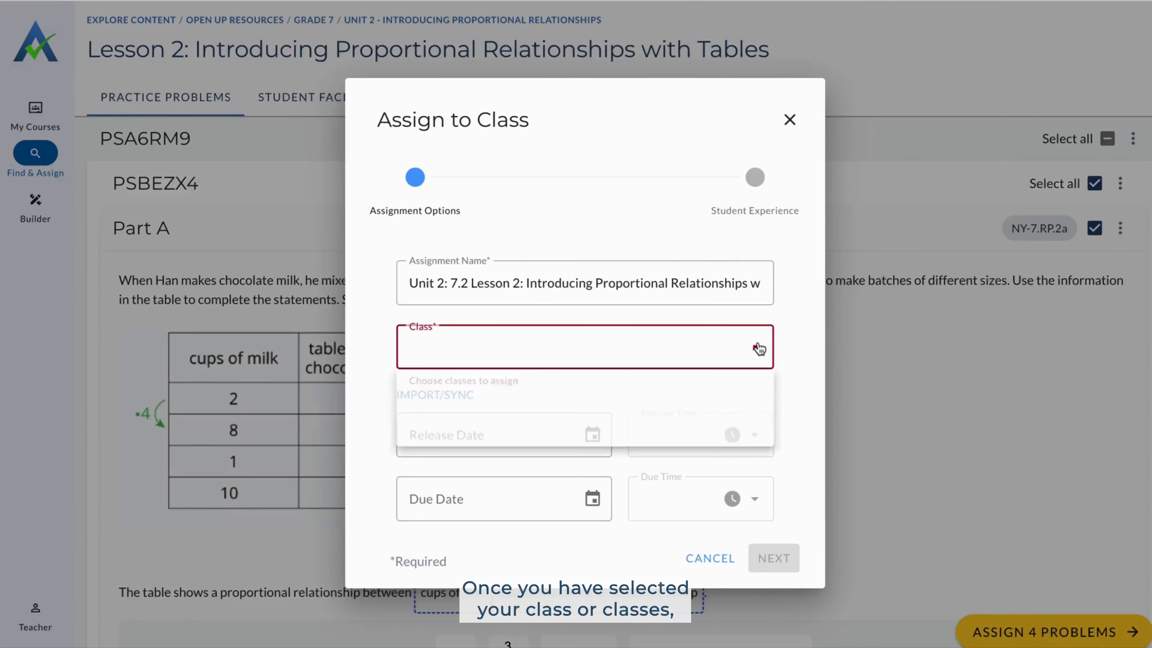
left_click(683, 435)
left_click(794, 345)
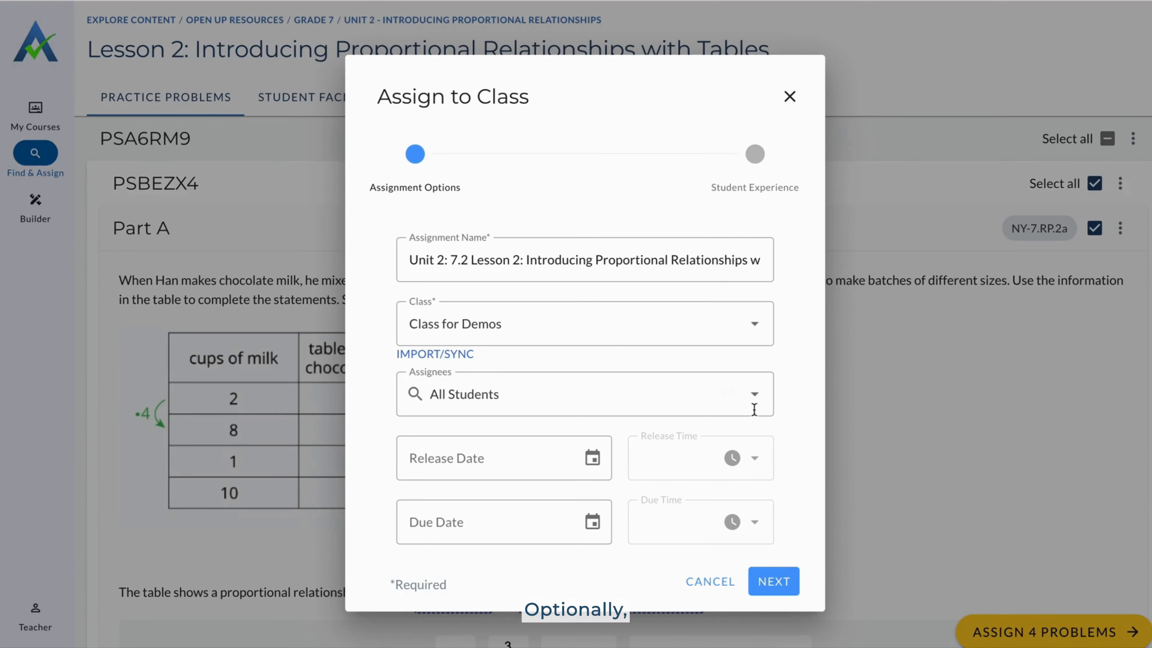
View the calendars for the optional release date and due date without choosing any dates.
left_click(593, 459)
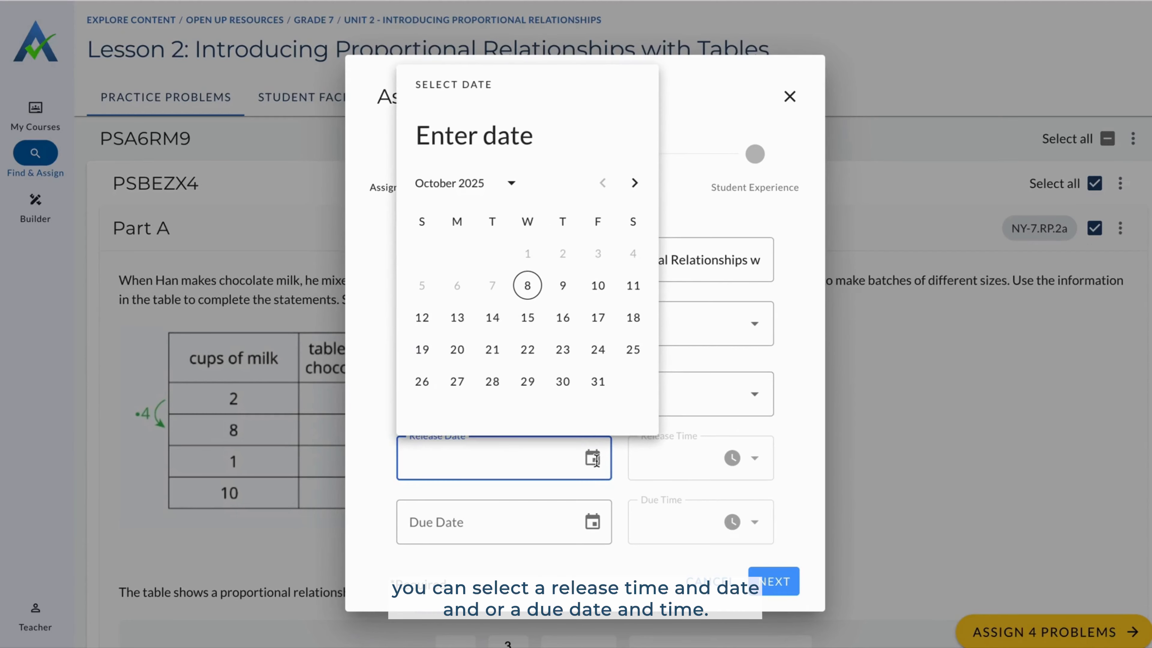
left_click(596, 459)
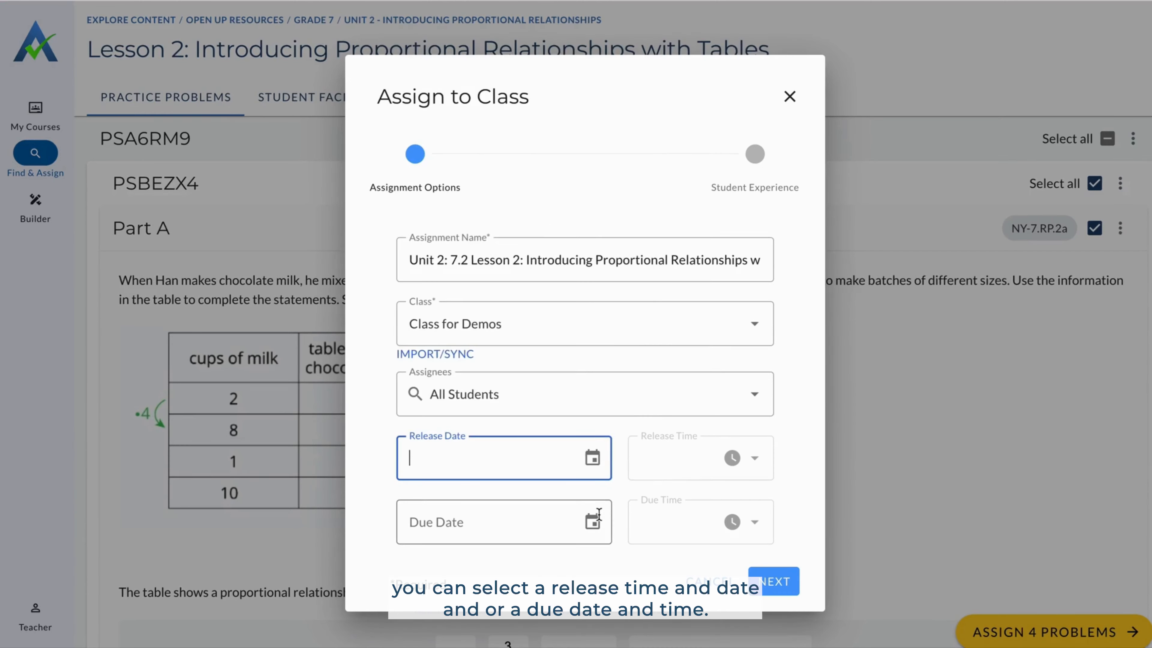
left_click(597, 524)
left_click(594, 523)
left_click(597, 525)
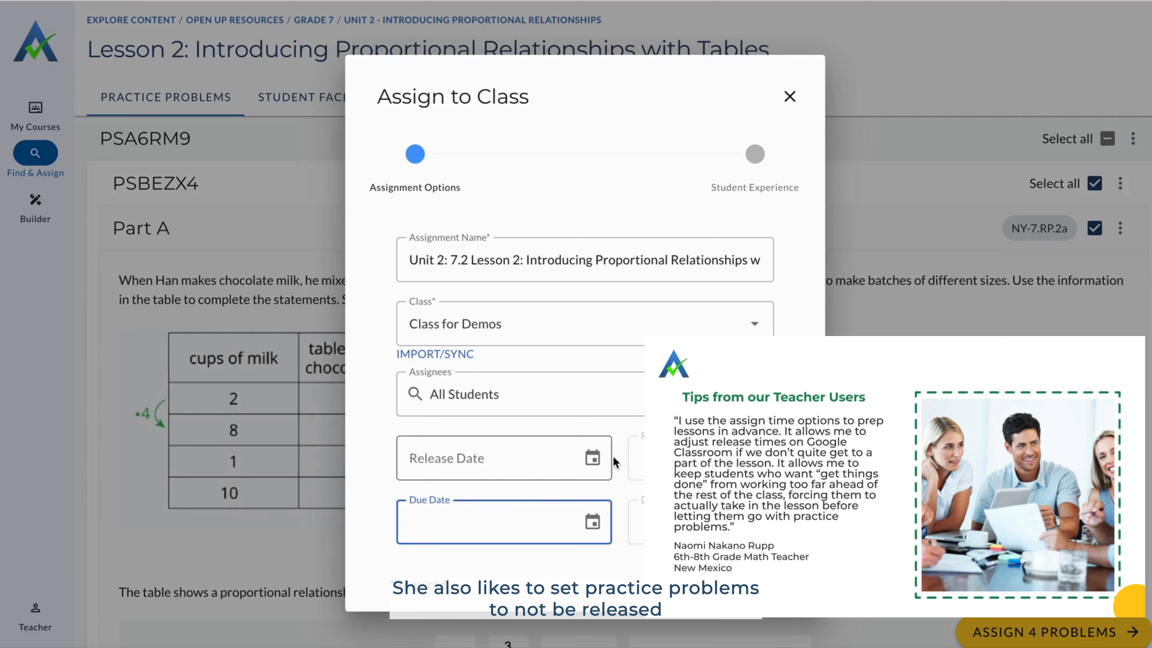
left_click(585, 460)
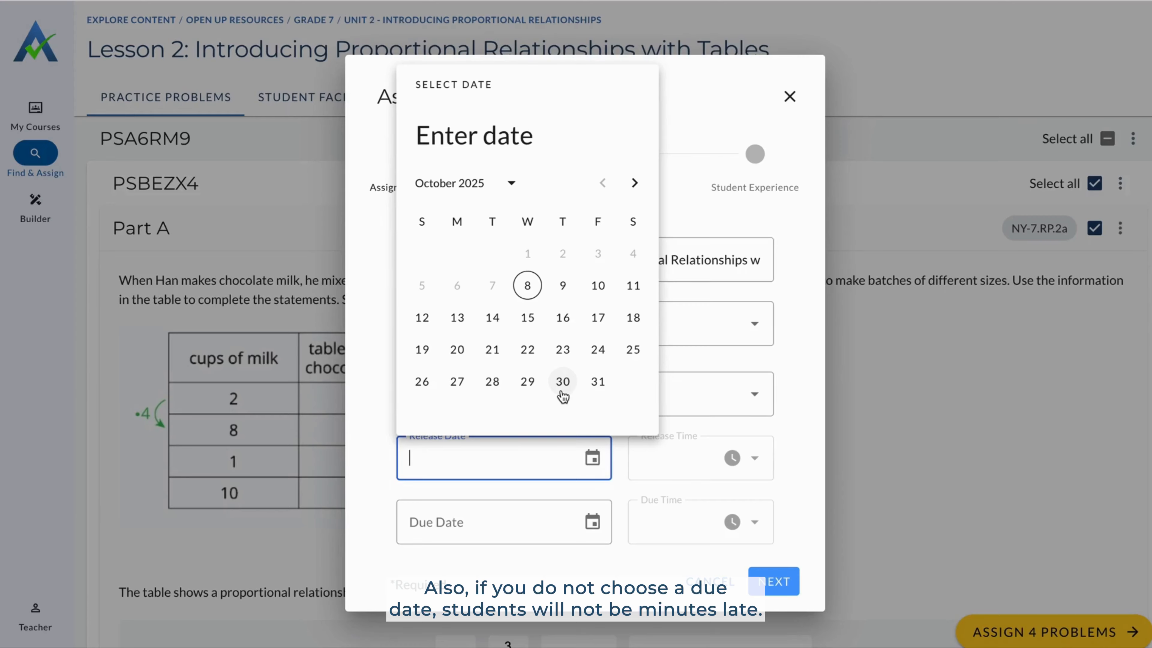
left_click(617, 470)
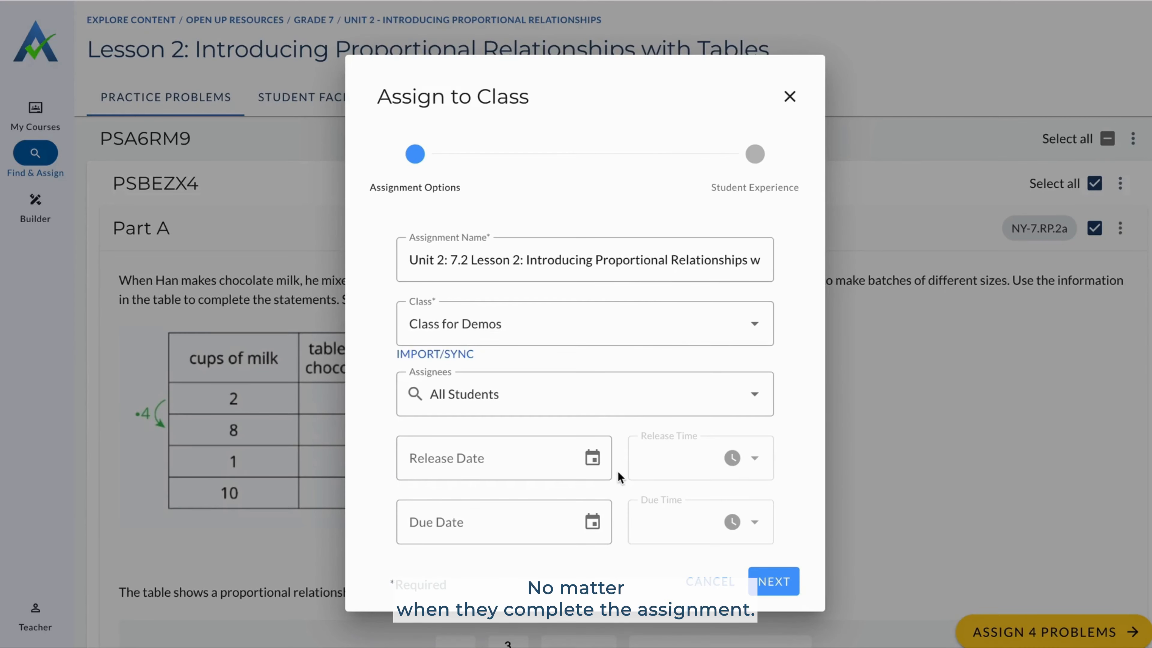
Continue to the student experience settings, keep the default options, and assign the problems to the selected class.
left_click(783, 586)
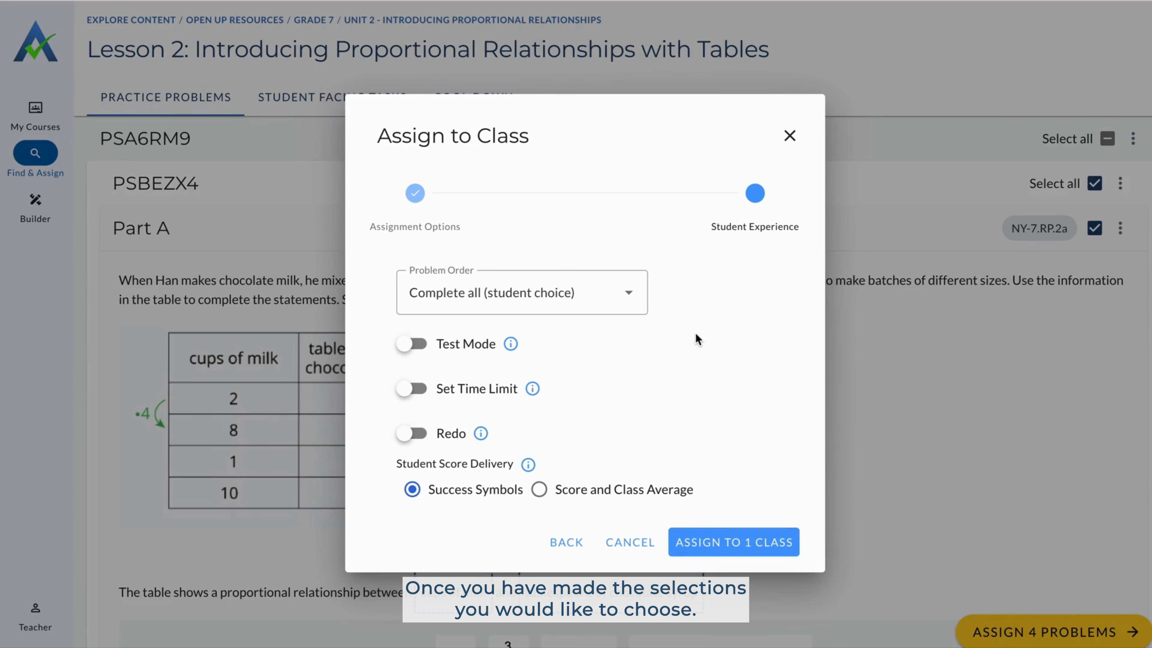
left_click(728, 542)
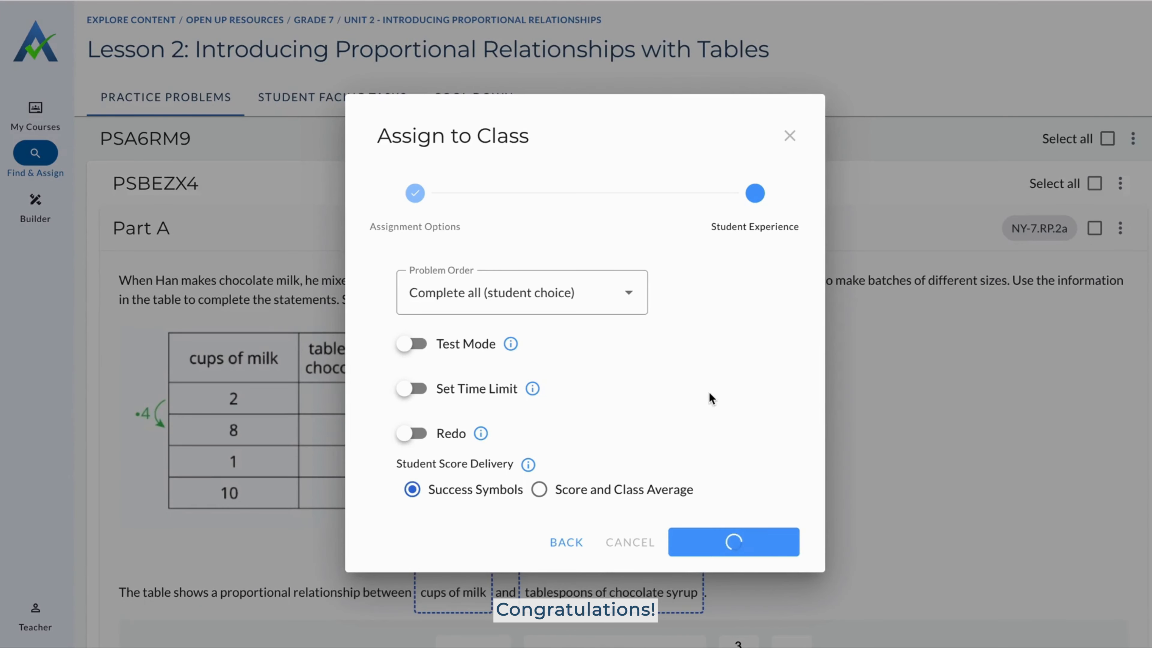